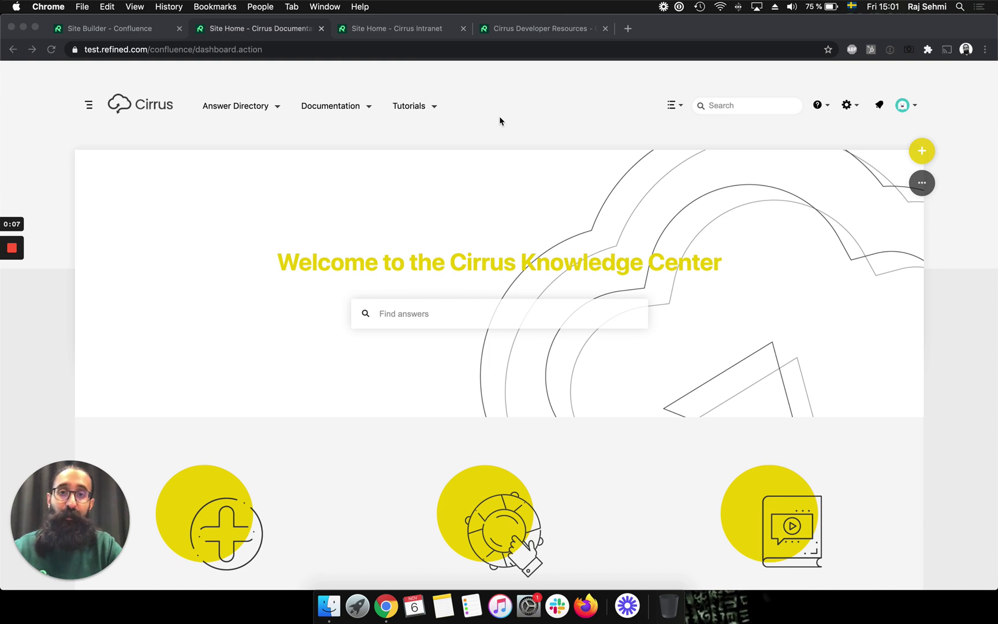
- Focus the browser showing the Cirrus Intranet site home with the Cirrus Knowledge Center banner
{"action": "left_click", "coordinate": [499, 96]}
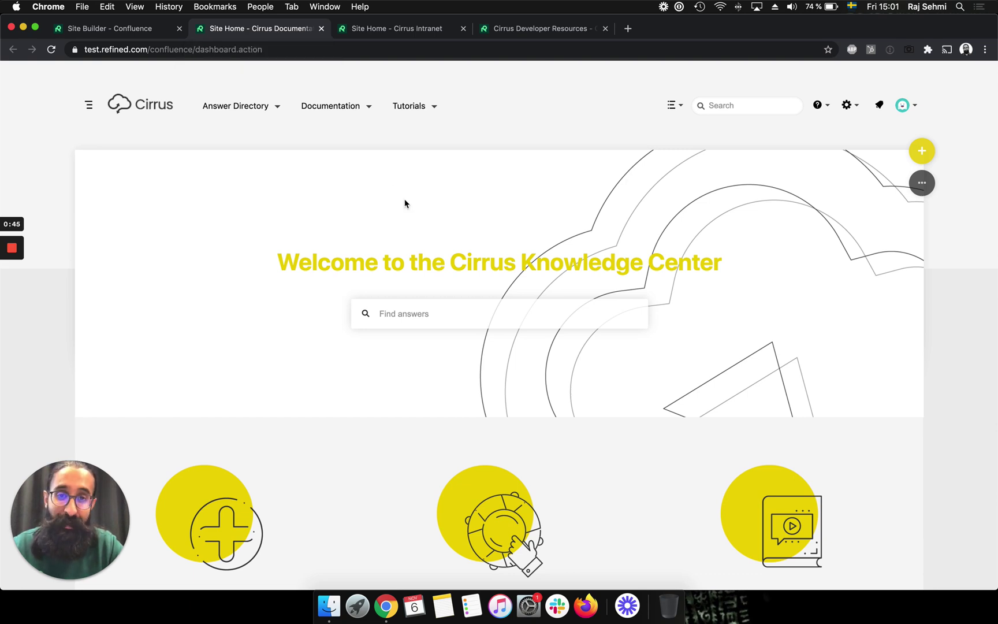
- Switch from the Cirrus Intranet home to the Cirrus Developer Resources space home
{"action": "left_click", "coordinate": [408, 27]}
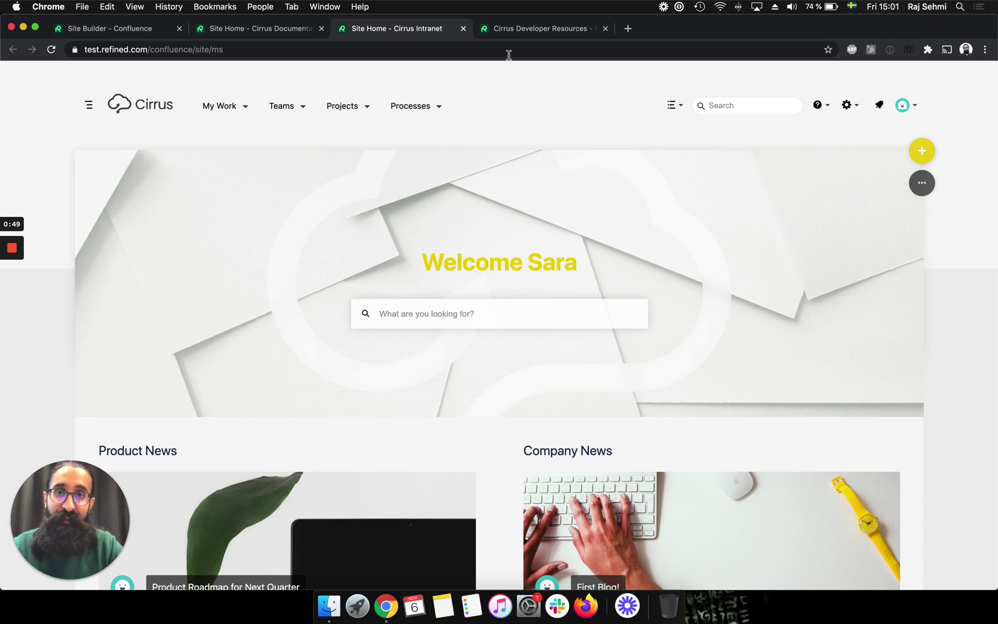
{"action": "left_click", "coordinate": [535, 29]}
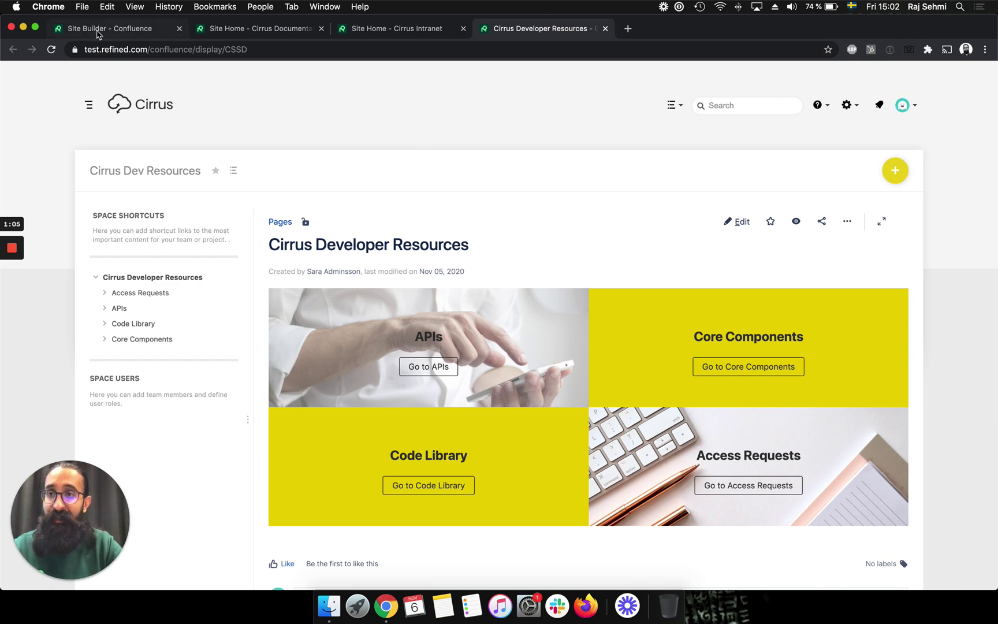
- In Site Builder, create and save a new Full Site test site
{"action": "left_click", "coordinate": [133, 32]}
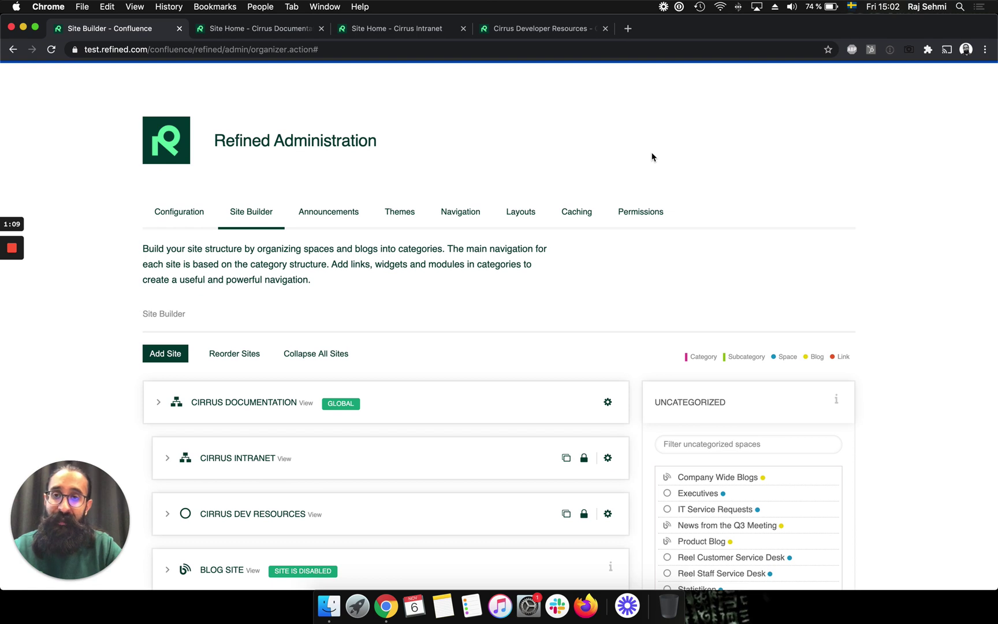
{"action": "scroll", "coordinate": [652, 157], "scroll_direction": "down", "scroll_amount": 1}
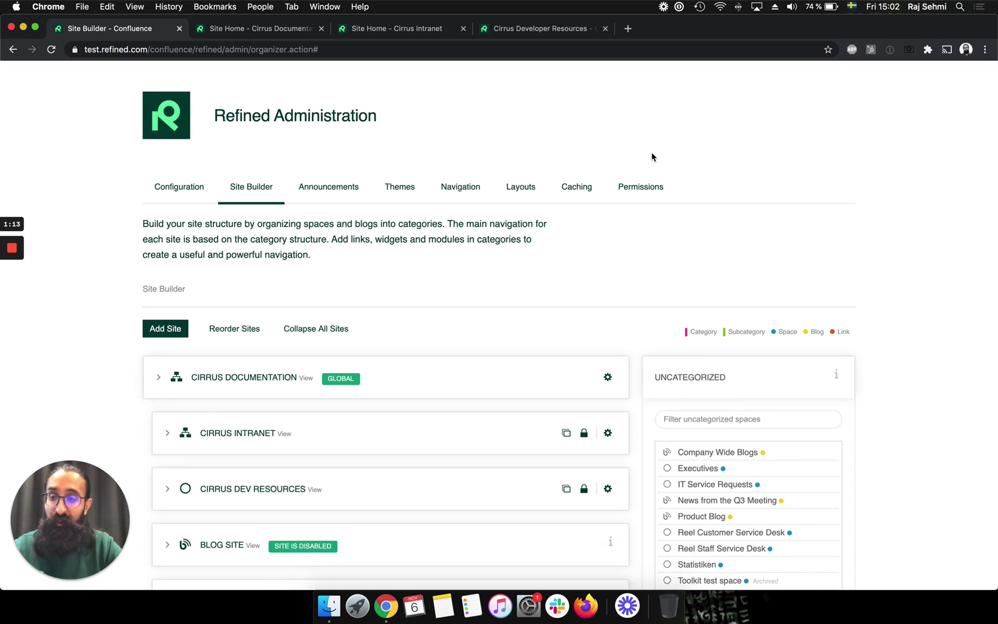
{"action": "scroll", "coordinate": [604, 319], "scroll_direction": "down", "scroll_amount": 4}
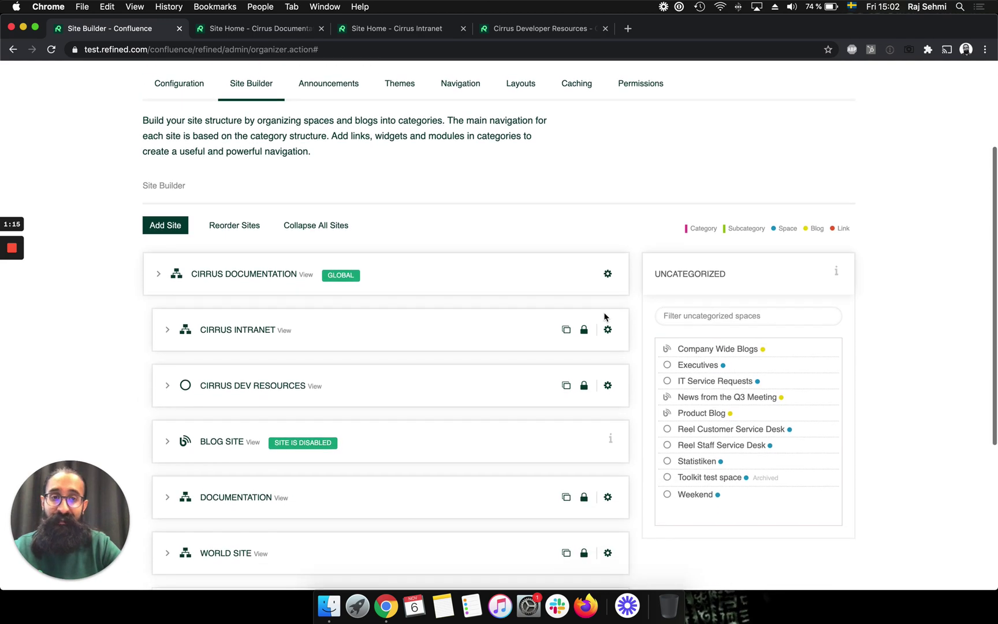
{"action": "left_click", "coordinate": [165, 224]}
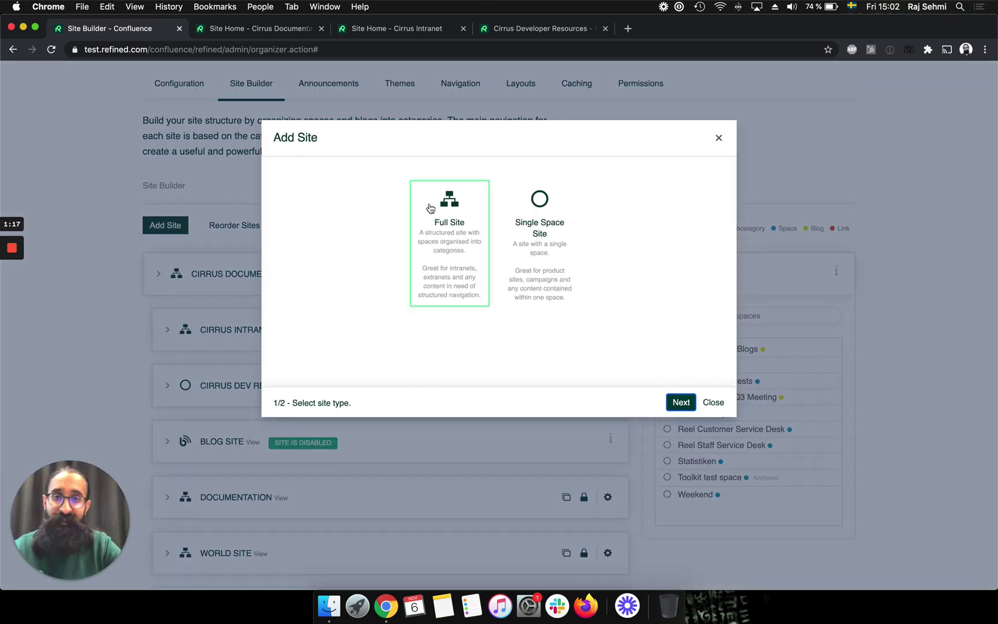
{"action": "left_click", "coordinate": [681, 402]}
{"action": "type", "text": "r"}
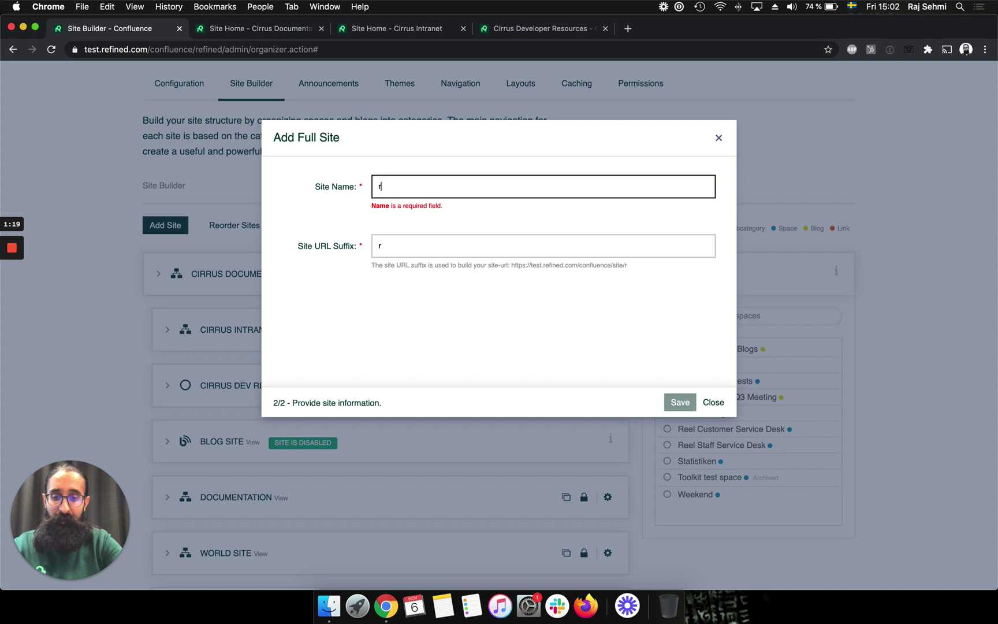
{"action": "type", "text": "aj Test"}
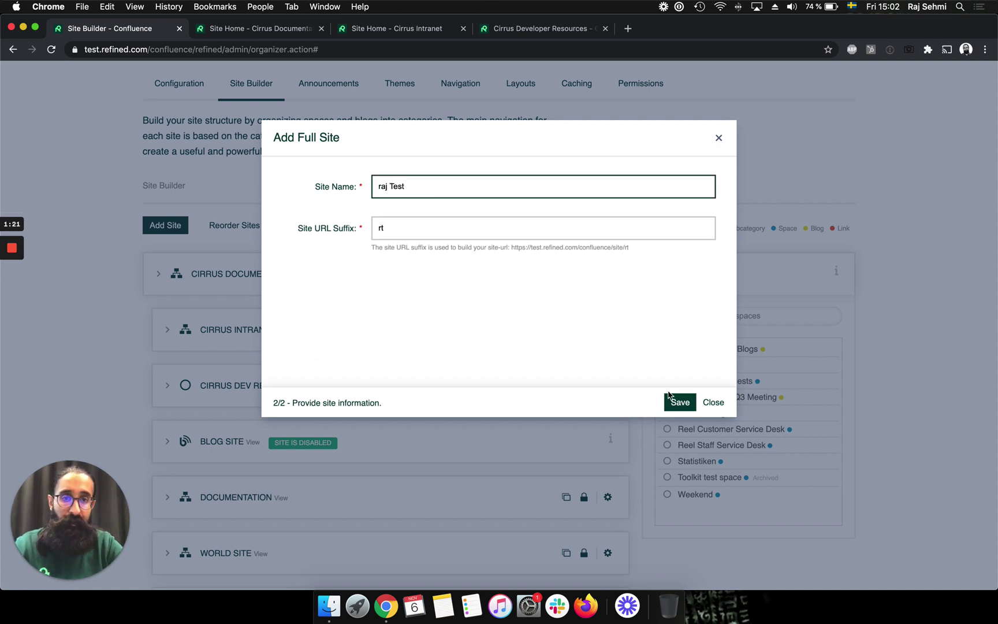
{"action": "left_click", "coordinate": [678, 403]}
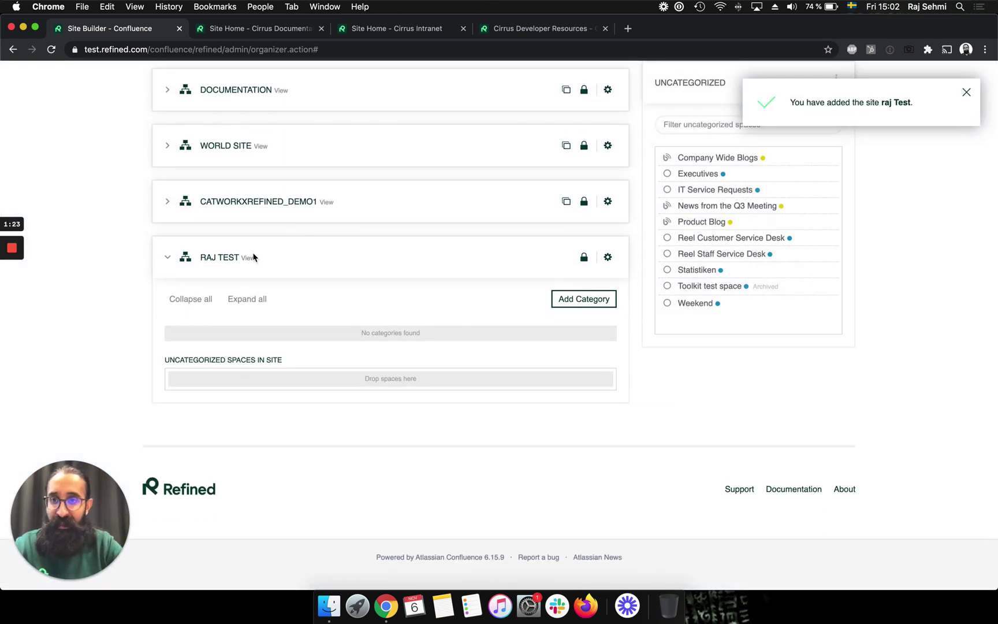
{"action": "left_click", "coordinate": [965, 92]}
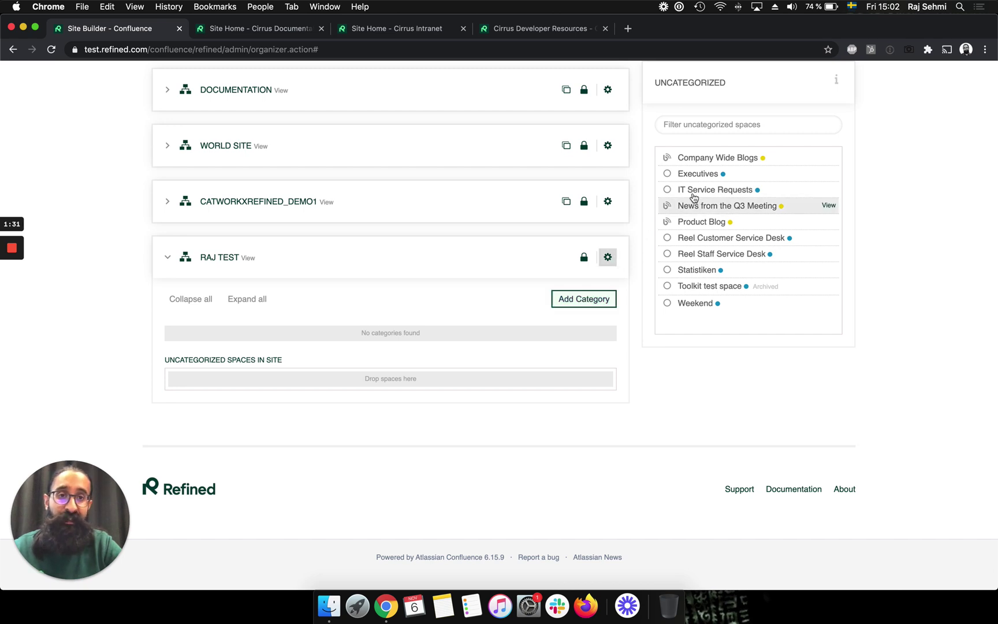
- Delete the test site again, after showing the Executives space can be dragged
{"action": "left_click_drag", "start_coordinate": [722, 178], "coordinate": [693, 180]}
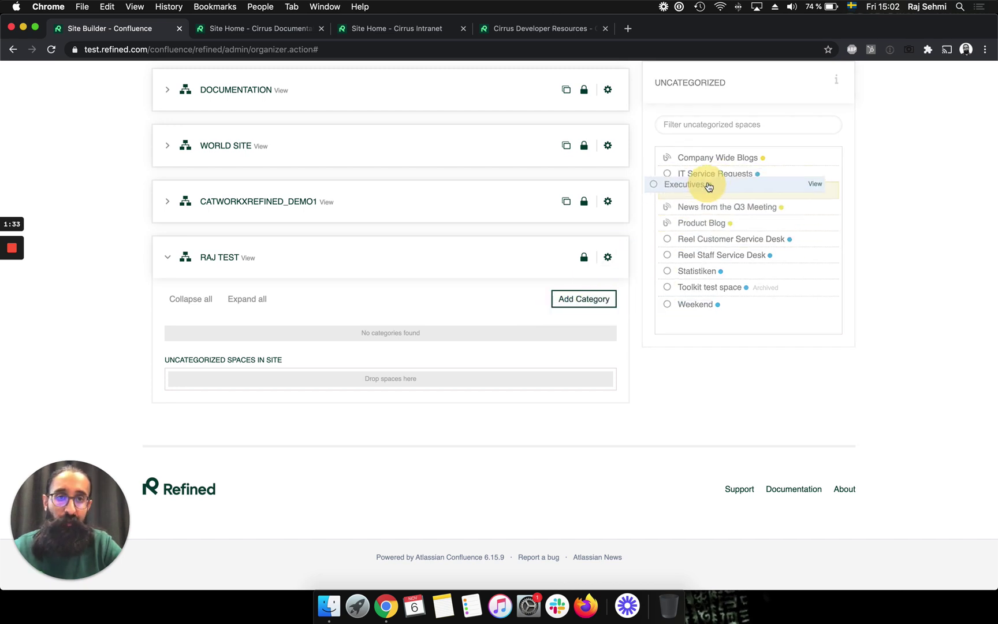
{"action": "mouse_move", "coordinate": [607, 257]}
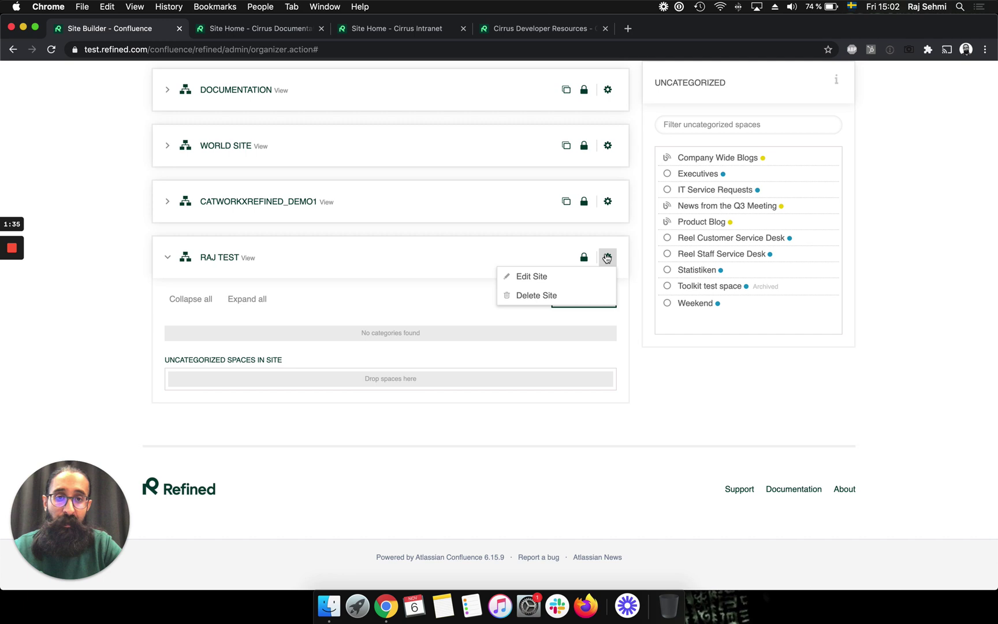
{"action": "left_click", "coordinate": [599, 297]}
{"action": "left_click", "coordinate": [598, 152]}
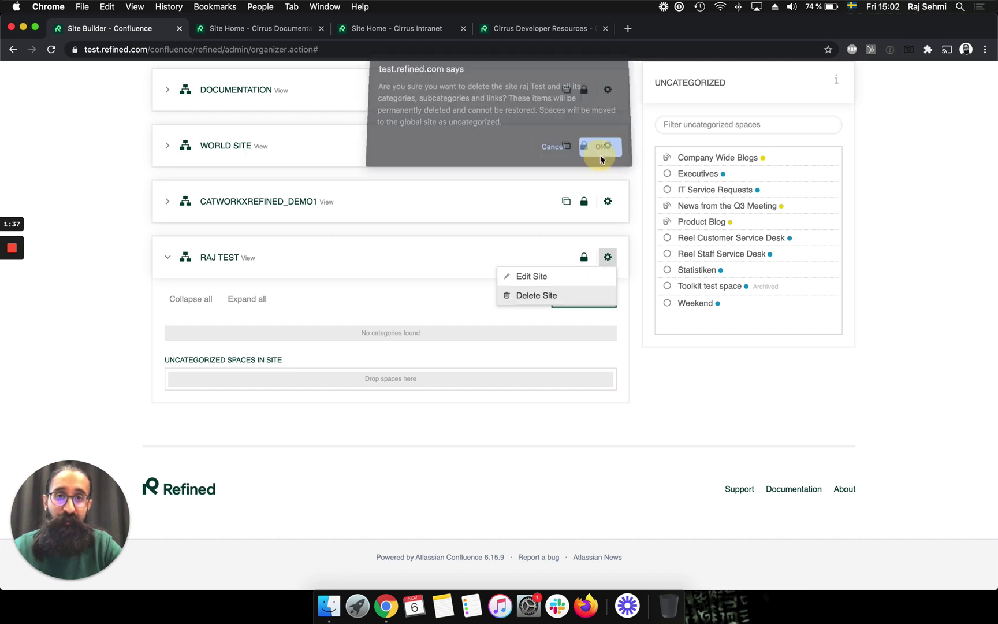
- Expand Cirrus Intranet's categories, demonstrate moving HR Service Desk, then collapse it again
{"action": "scroll", "coordinate": [460, 230], "scroll_direction": "up", "scroll_amount": 1}
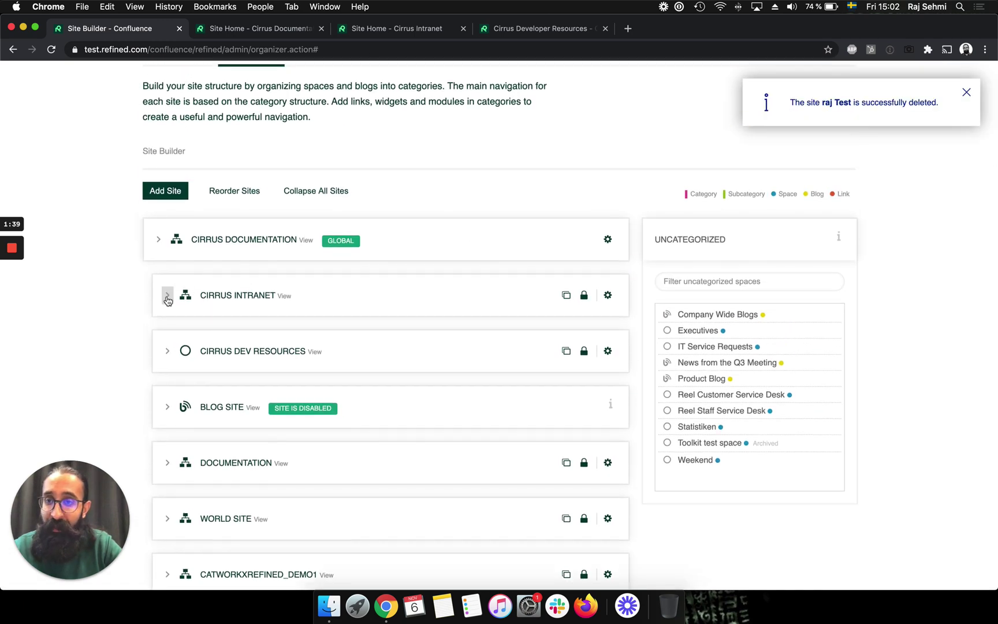
{"action": "left_click", "coordinate": [168, 294]}
{"action": "scroll", "coordinate": [418, 354], "scroll_direction": "down", "scroll_amount": 3}
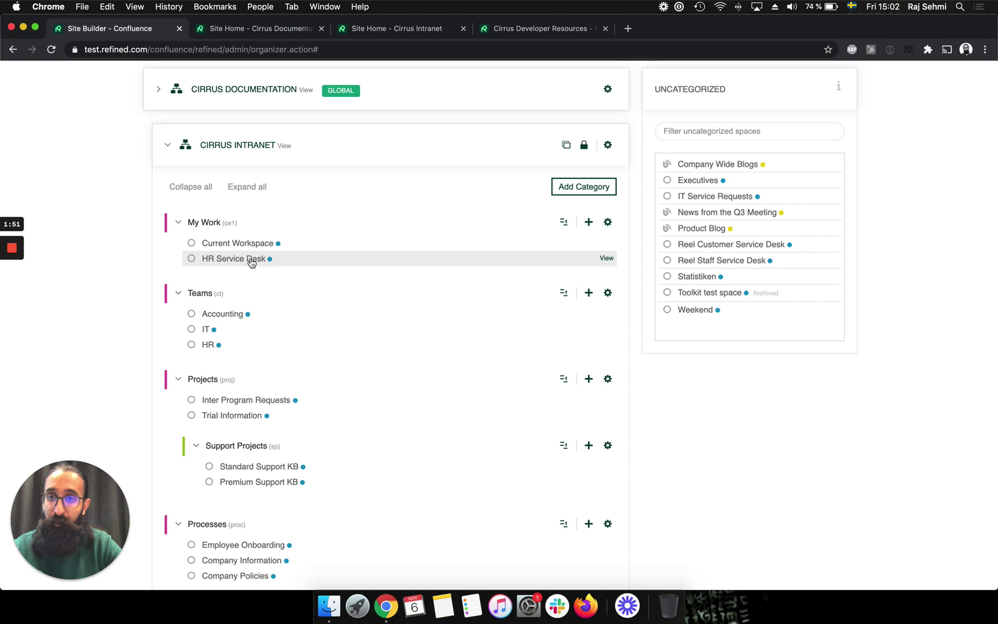
{"action": "mouse_move", "coordinate": [251, 263]}
{"action": "left_mouse_down"}
{"action": "mouse_move", "coordinate": [239, 258]}
{"action": "mouse_move", "coordinate": [238, 334]}
{"action": "mouse_move", "coordinate": [241, 239]}
{"action": "mouse_move", "coordinate": [242, 262]}
{"action": "left_mouse_up"}
{"action": "scroll", "coordinate": [374, 196], "scroll_direction": "up", "scroll_amount": 2}
{"action": "left_click", "coordinate": [165, 198]}
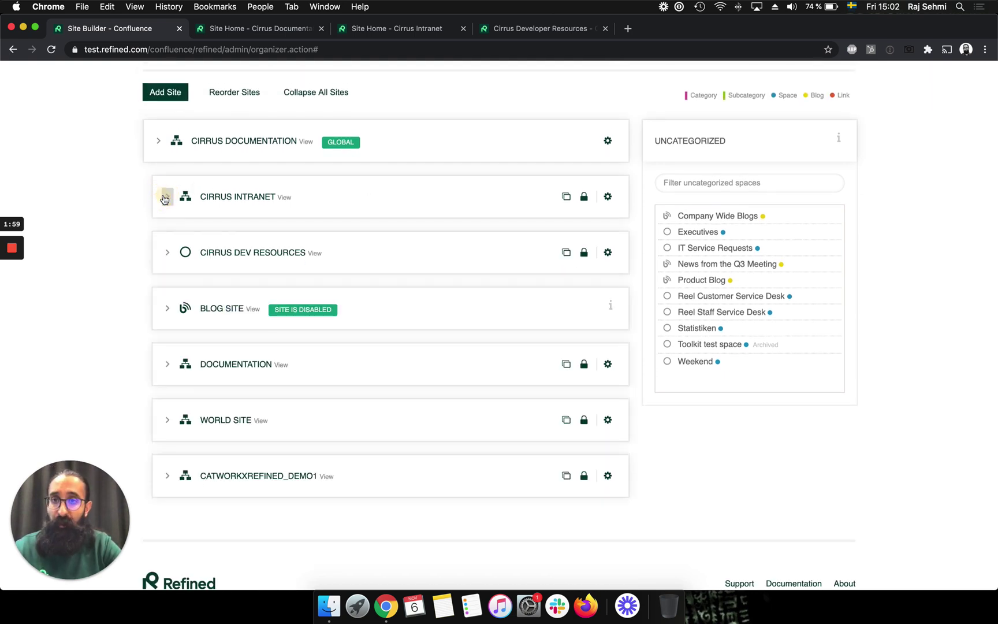
{"action": "scroll", "coordinate": [164, 199], "scroll_direction": "up", "scroll_amount": 2}
- Expand Cirrus Documentation to browse its Answer Directory, Documentation and Tutorials categories, then collapse it
{"action": "left_click", "coordinate": [159, 208]}
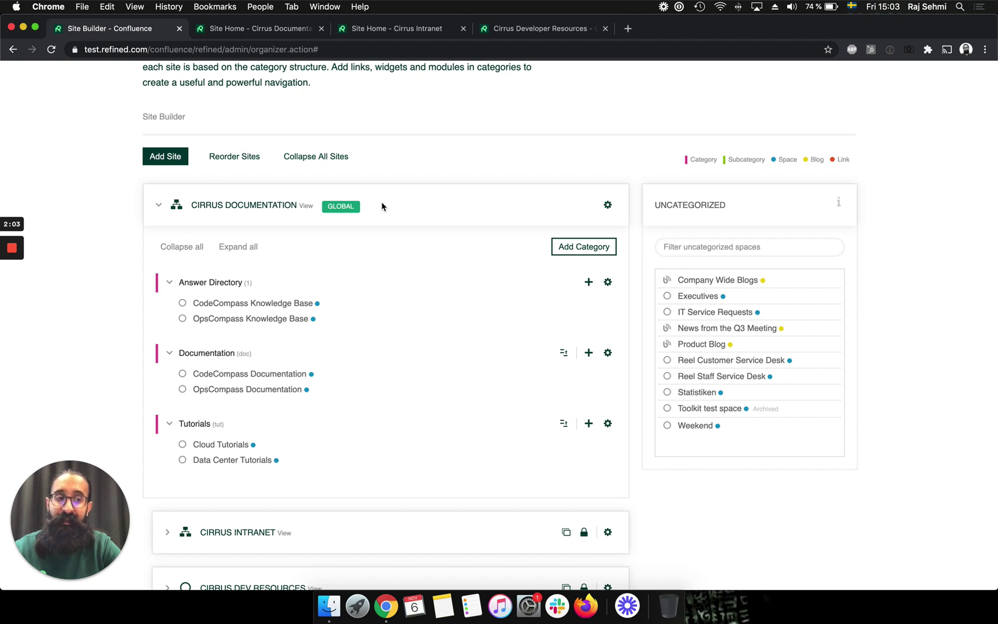
{"action": "scroll", "coordinate": [438, 183], "scroll_direction": "down", "scroll_amount": 2}
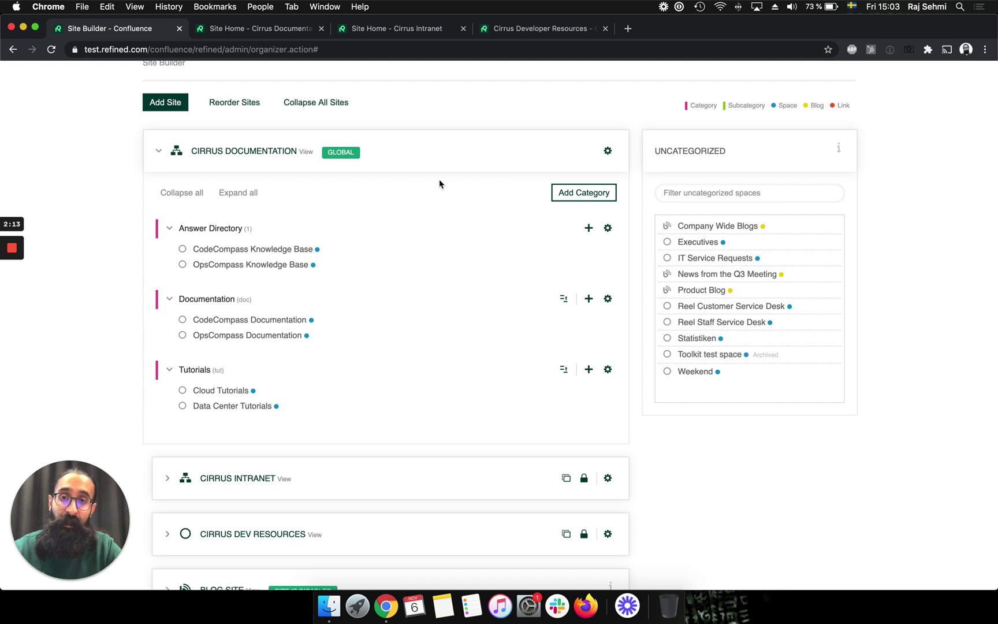
{"action": "scroll", "coordinate": [439, 181], "scroll_direction": "down", "scroll_amount": 1}
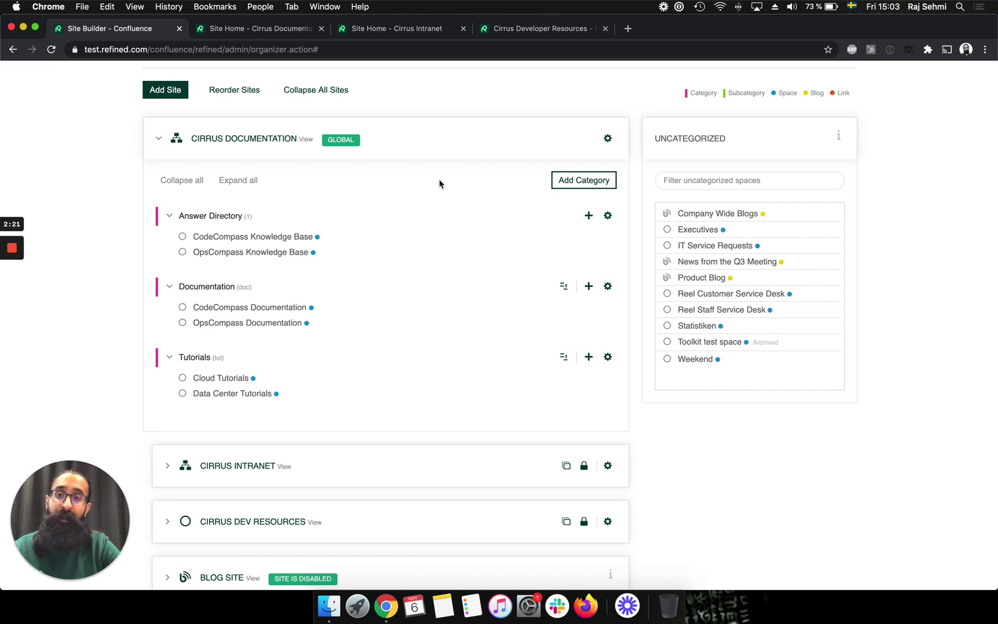
{"action": "scroll", "coordinate": [467, 234], "scroll_direction": "down", "scroll_amount": 1}
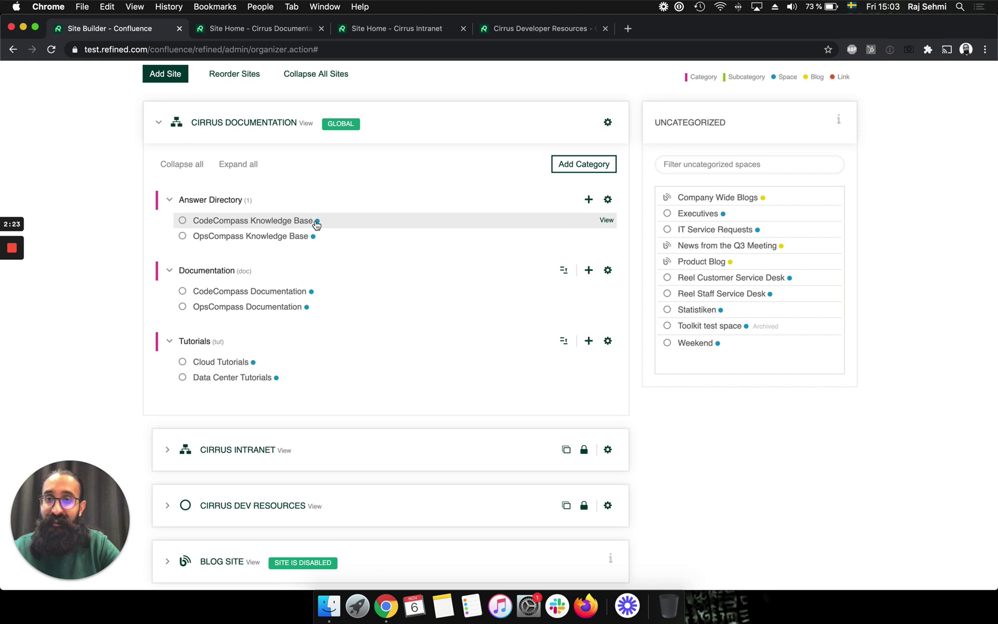
{"action": "scroll", "coordinate": [483, 104], "scroll_direction": "up", "scroll_amount": 1}
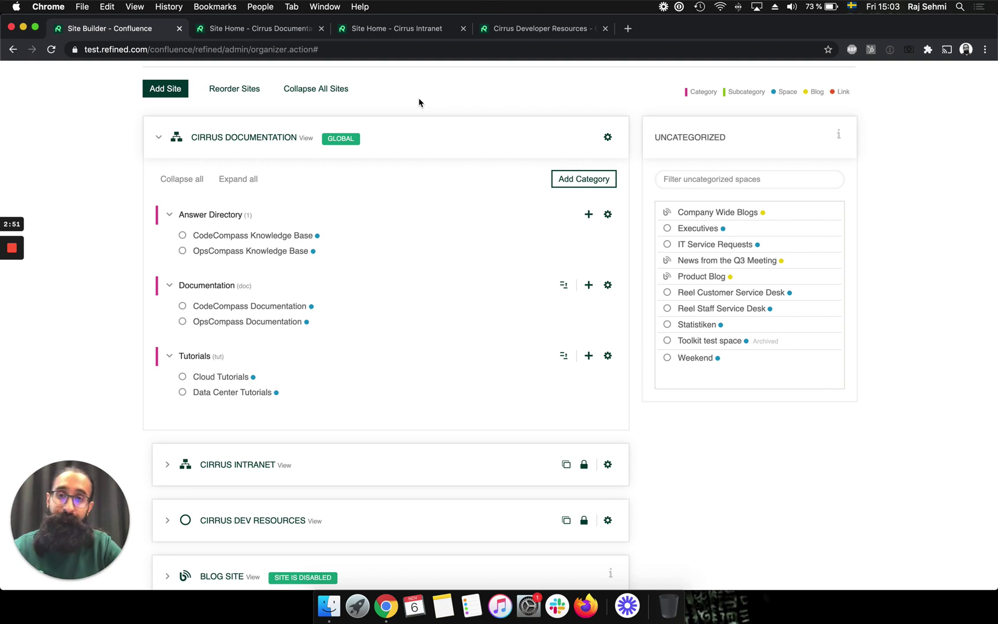
{"action": "left_click", "coordinate": [158, 138]}
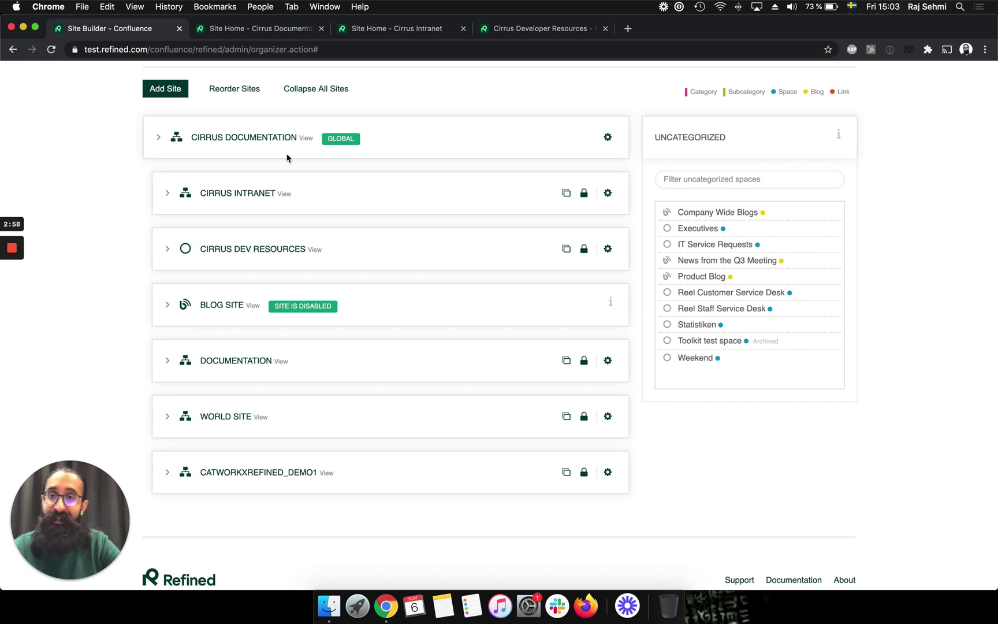
- Open Cirrus Intranet's Edit Site settings down to Permissions, then go to the Cirrus Documentation home
{"action": "left_click", "coordinate": [166, 194]}
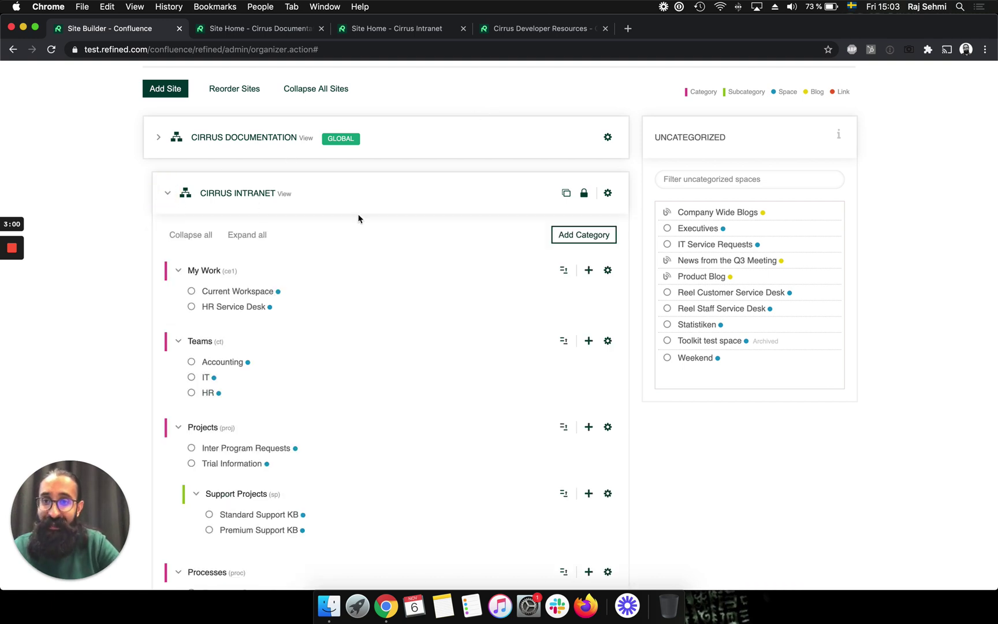
{"action": "left_click", "coordinate": [608, 193]}
{"action": "left_click", "coordinate": [601, 213]}
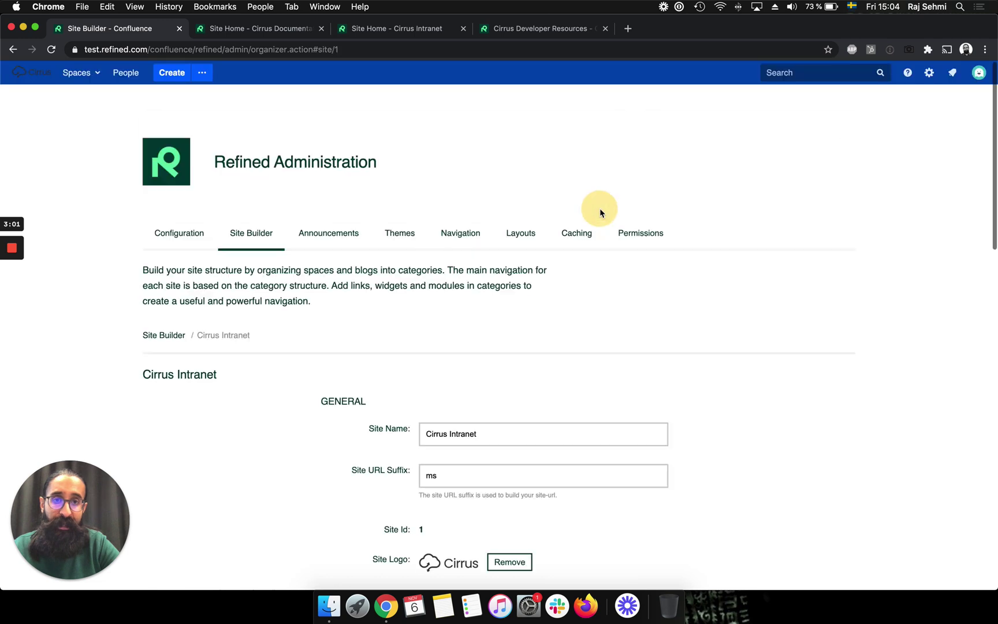
{"action": "scroll", "coordinate": [663, 339], "scroll_direction": "down", "scroll_amount": 3}
{"action": "scroll", "coordinate": [664, 339], "scroll_direction": "down", "scroll_amount": 4}
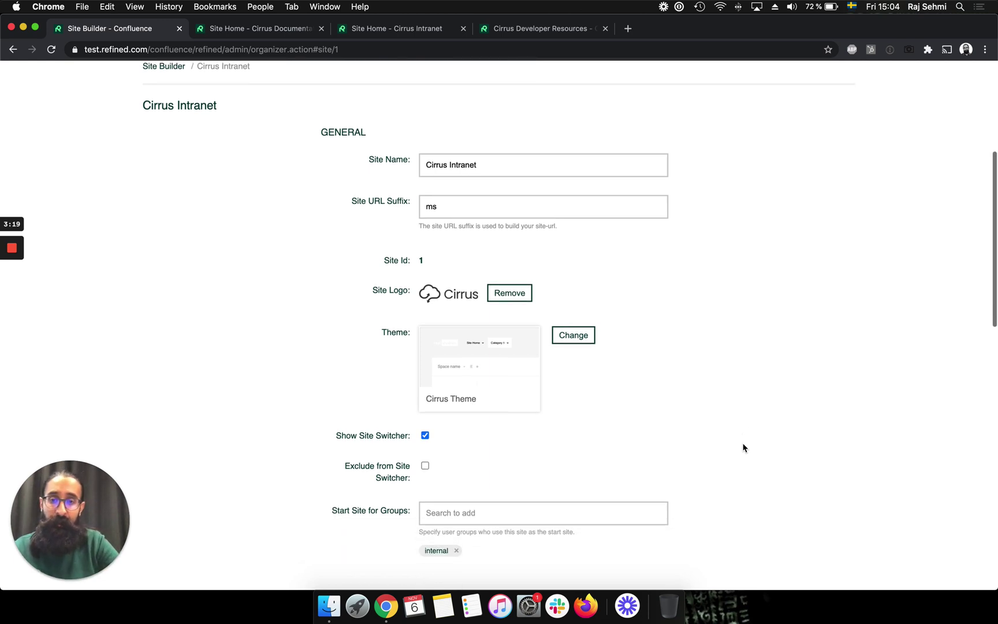
{"action": "scroll", "coordinate": [744, 448], "scroll_direction": "down", "scroll_amount": 5}
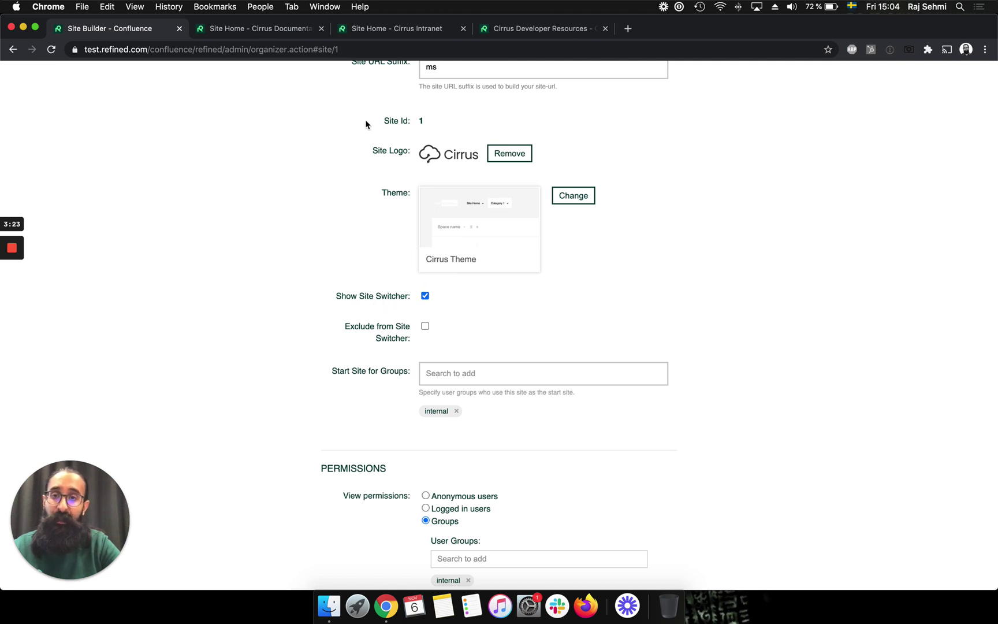
{"action": "left_click", "coordinate": [278, 33]}
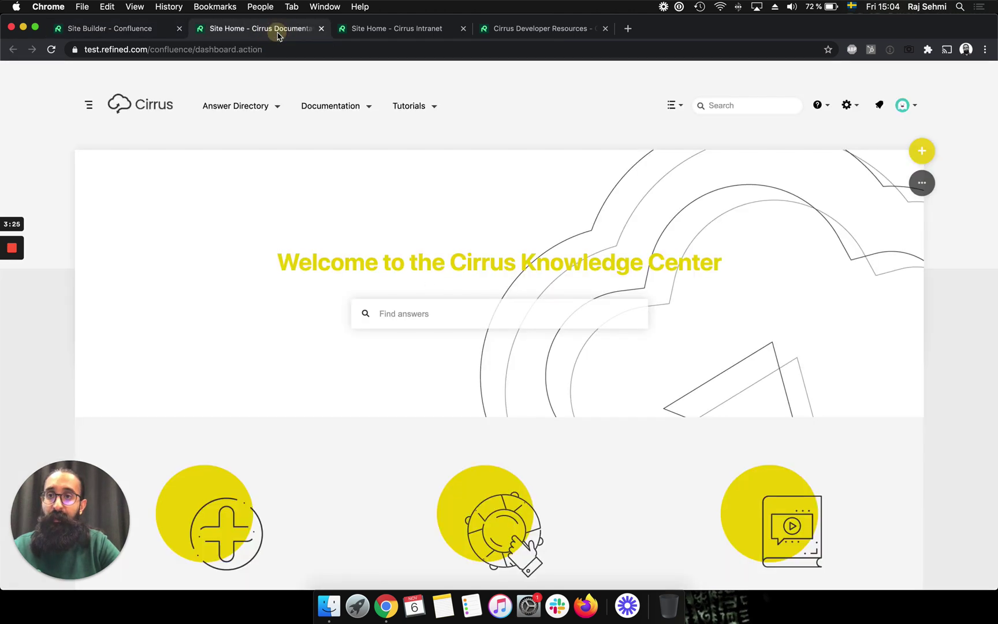
- Compare the Cirrus Documentation Sites switcher against the Cirrus Intranet site settings
{"action": "left_click", "coordinate": [89, 106]}
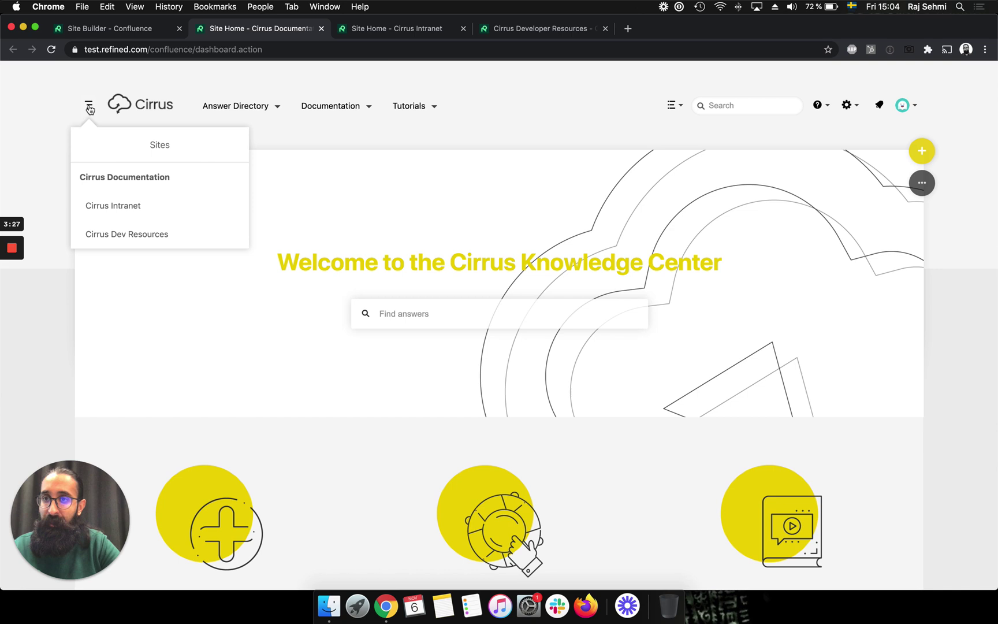
{"action": "left_click", "coordinate": [89, 106]}
{"action": "left_click", "coordinate": [142, 35]}
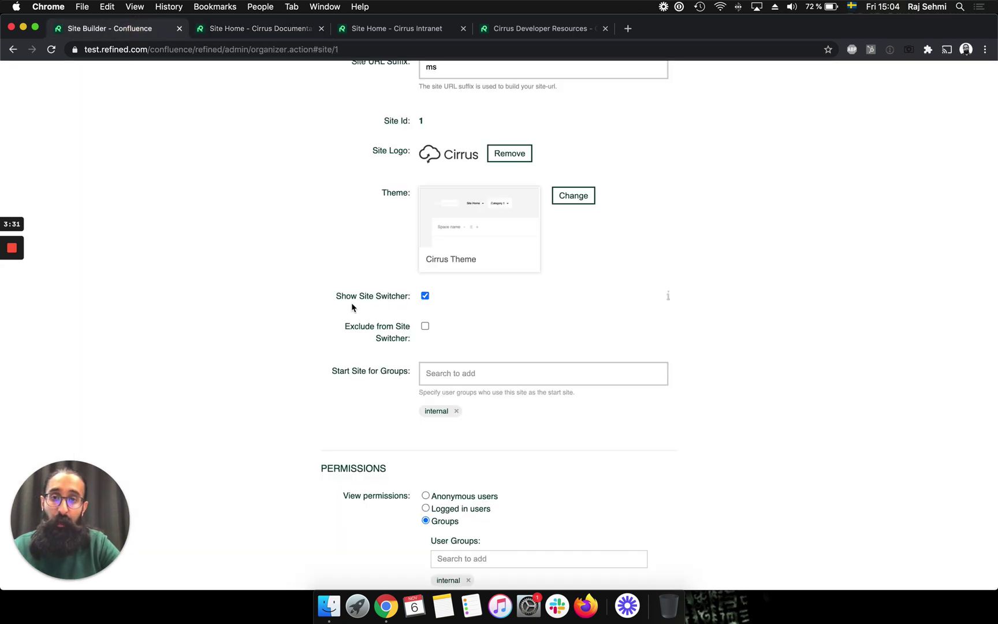
{"action": "left_click", "coordinate": [259, 29]}
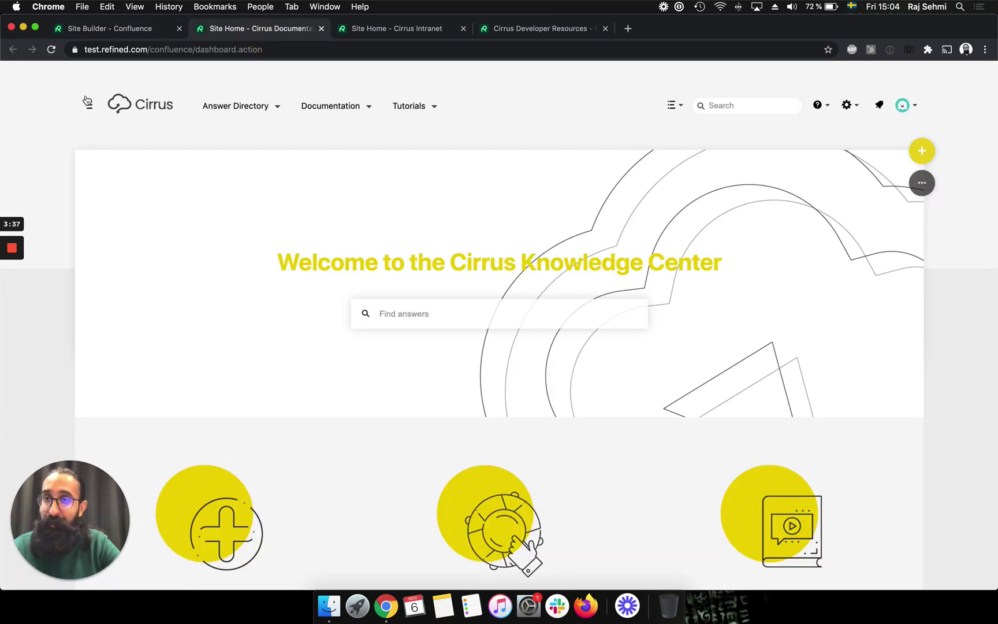
{"action": "left_click", "coordinate": [144, 30]}
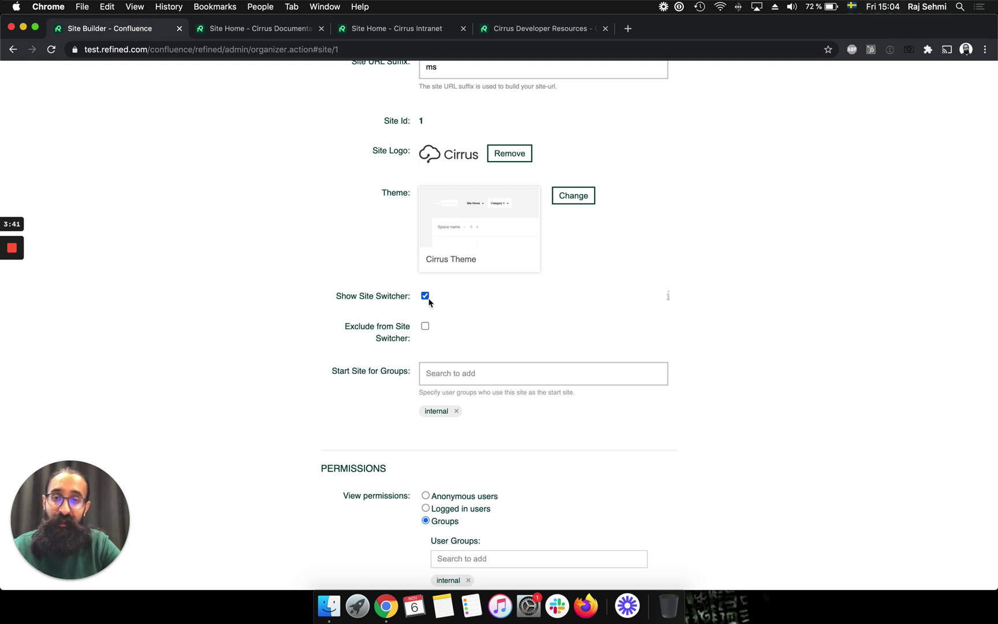
{"action": "left_click", "coordinate": [250, 28]}
{"action": "left_click", "coordinate": [89, 108]}
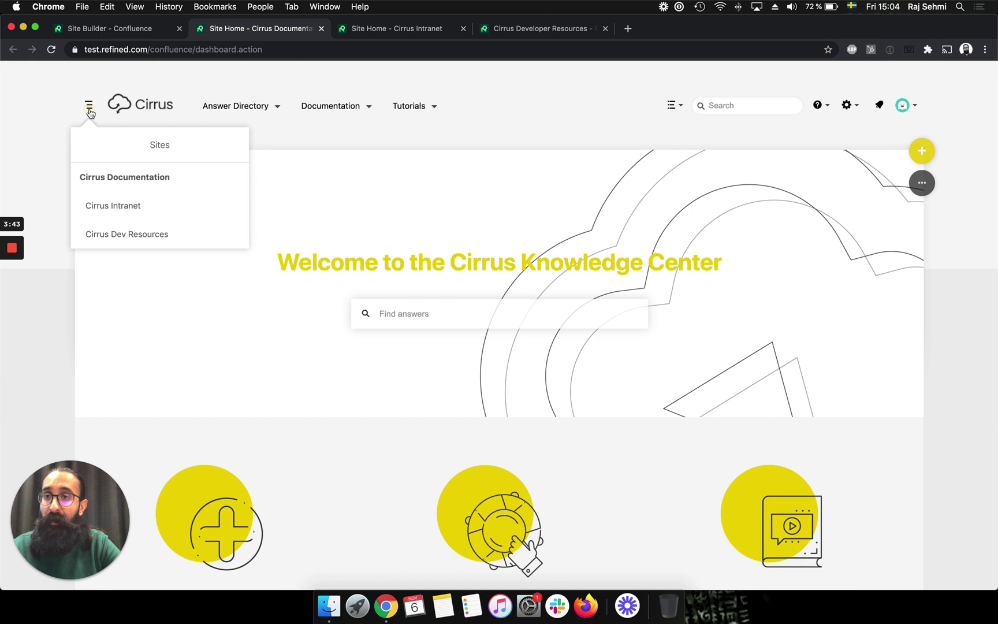
{"action": "left_click", "coordinate": [123, 30]}
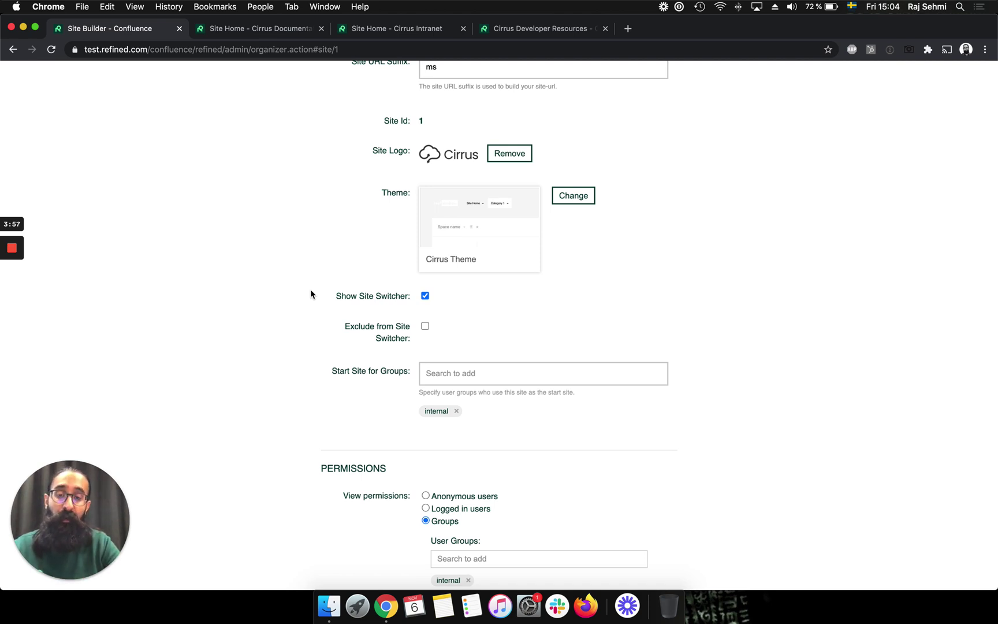
- Review Cirrus Intranet's permissions: internal group as start-site and viewers, one admin user
{"action": "scroll", "coordinate": [459, 454], "scroll_direction": "down", "scroll_amount": 2}
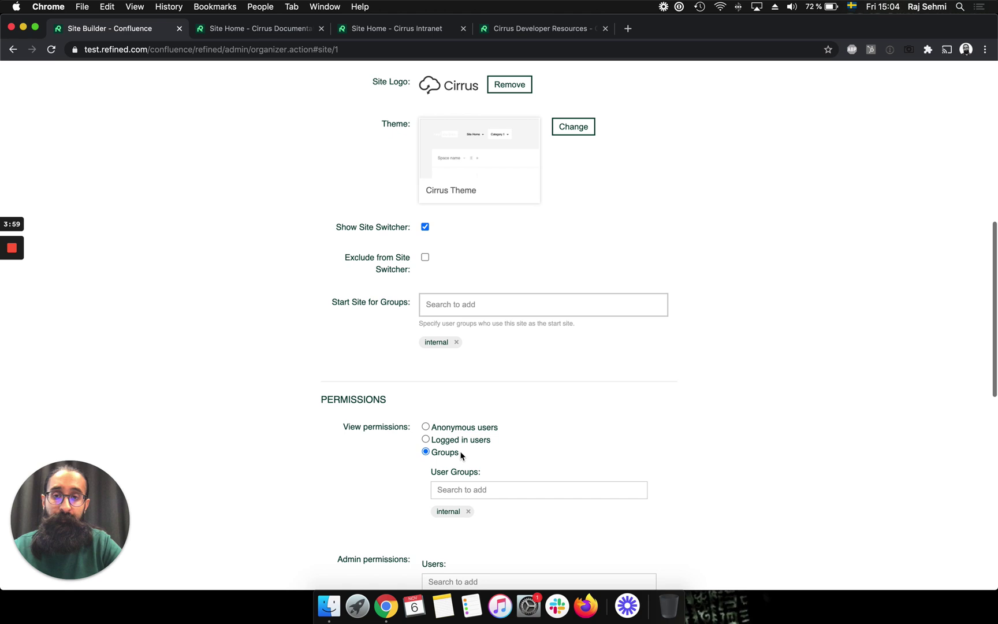
{"action": "scroll", "coordinate": [462, 456], "scroll_direction": "down", "scroll_amount": 1}
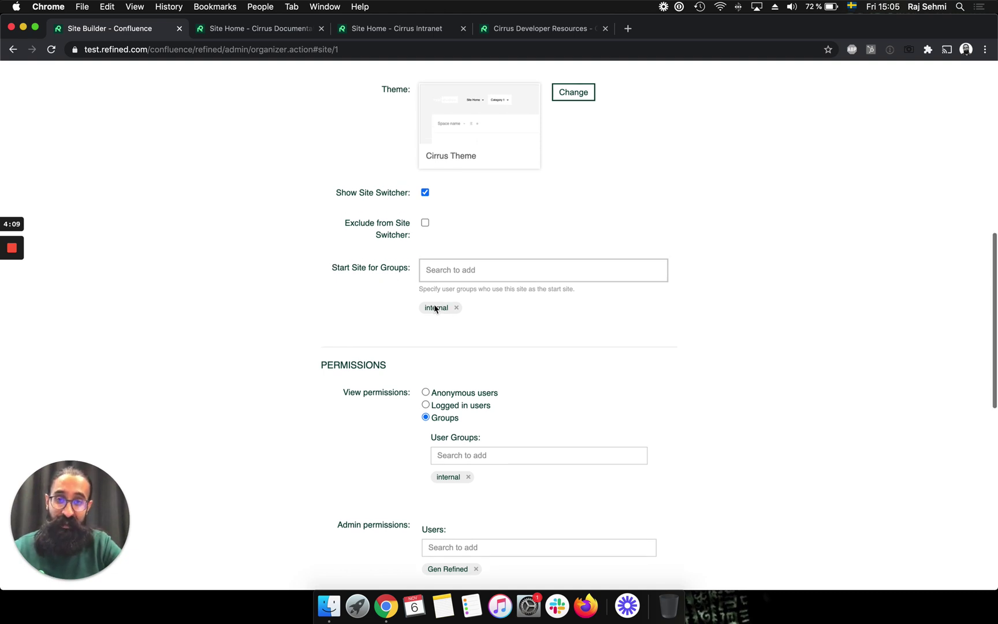
{"action": "scroll", "coordinate": [433, 304], "scroll_direction": "up", "scroll_amount": 4}
{"action": "scroll", "coordinate": [434, 306], "scroll_direction": "down", "scroll_amount": 4}
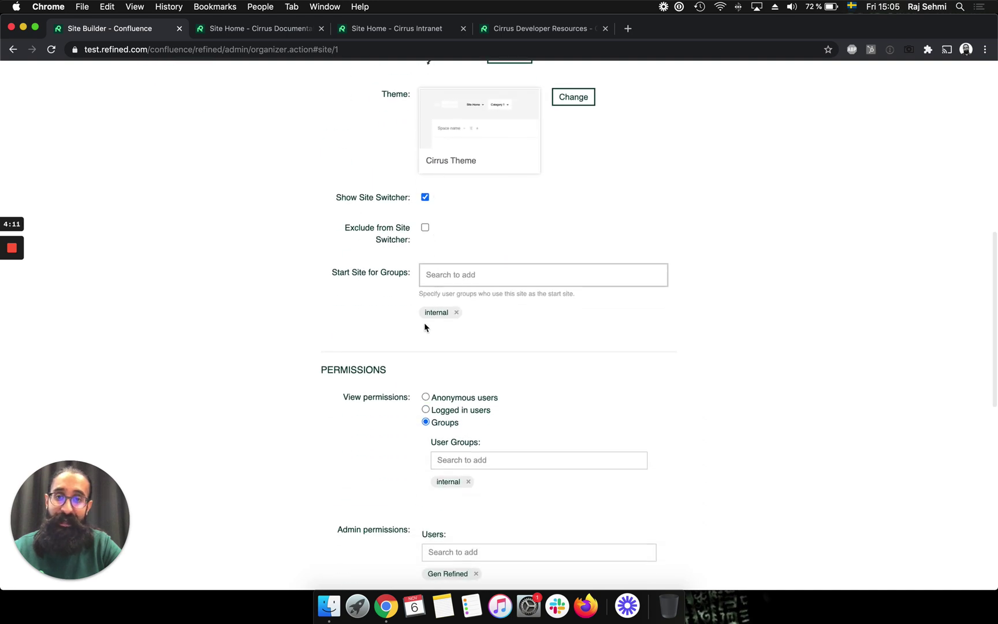
{"action": "scroll", "coordinate": [615, 368], "scroll_direction": "down", "scroll_amount": 3}
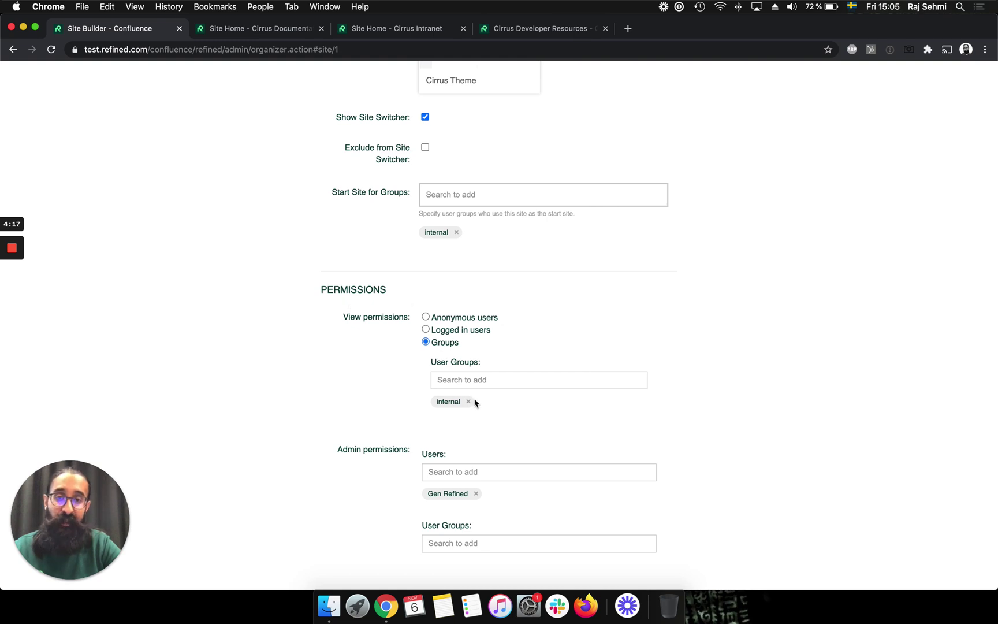
{"action": "scroll", "coordinate": [608, 313], "scroll_direction": "down", "scroll_amount": 2}
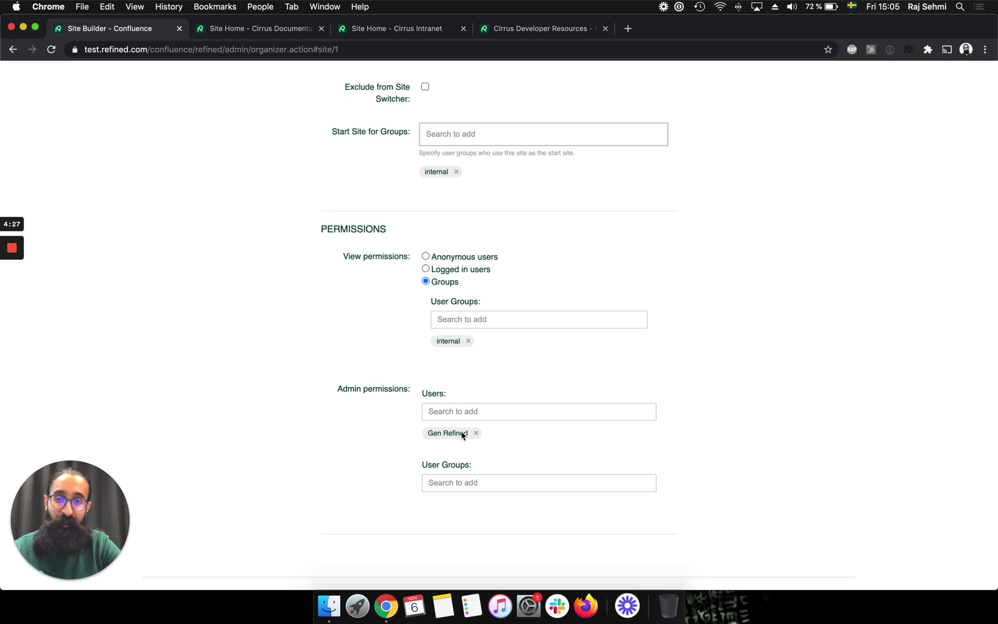
{"action": "scroll", "coordinate": [789, 287], "scroll_direction": "up", "scroll_amount": 3}
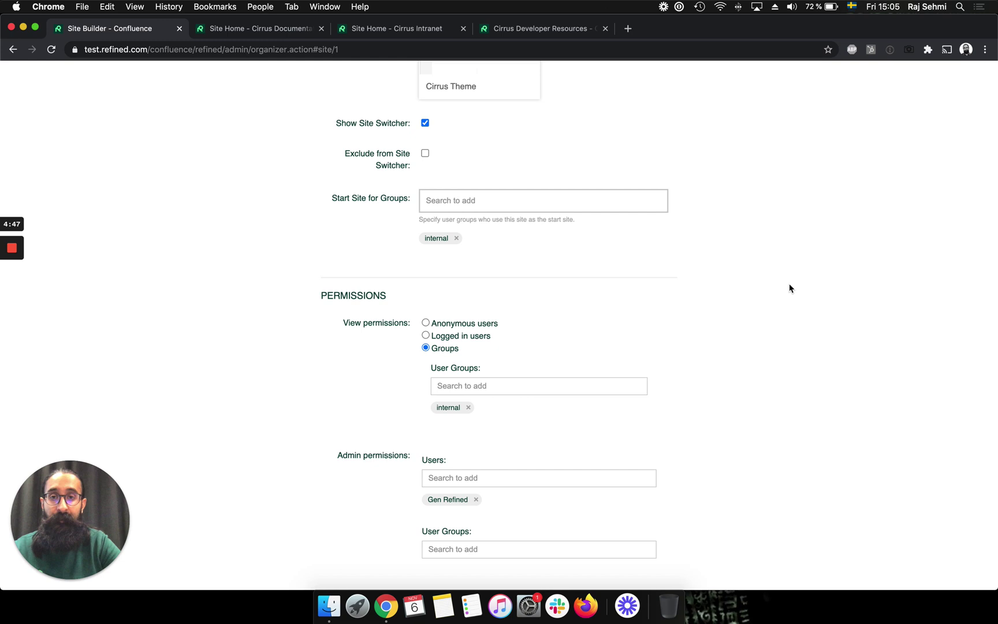
{"action": "scroll", "coordinate": [789, 288], "scroll_direction": "up", "scroll_amount": 10}
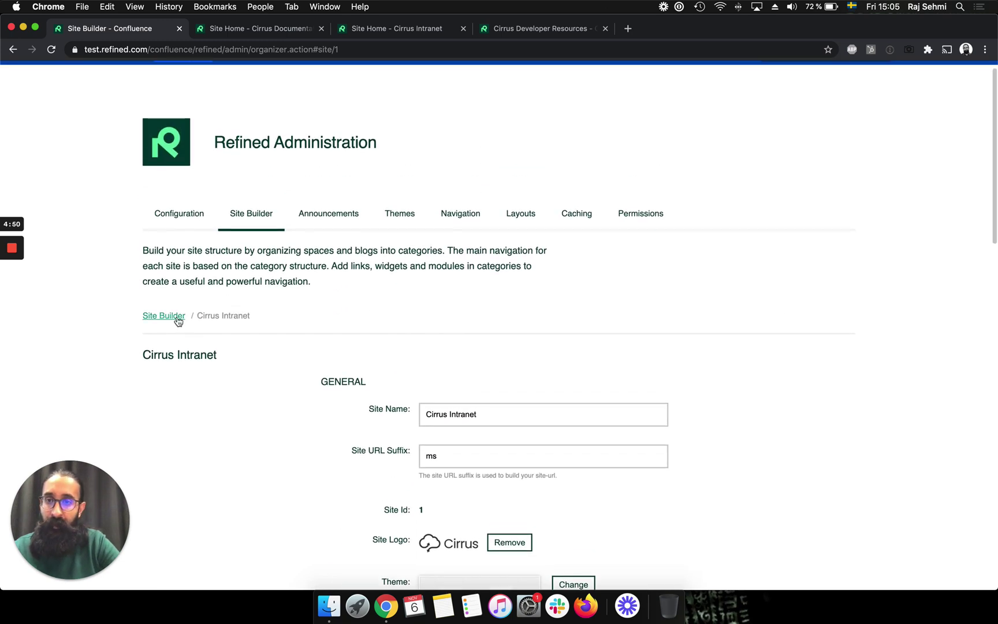
- Back in the site list, collapse Cirrus Intranet and open Cirrus Dev Resources' Edit Site settings
{"action": "left_click", "coordinate": [178, 321]}
{"action": "scroll", "coordinate": [169, 326], "scroll_direction": "down", "scroll_amount": 3}
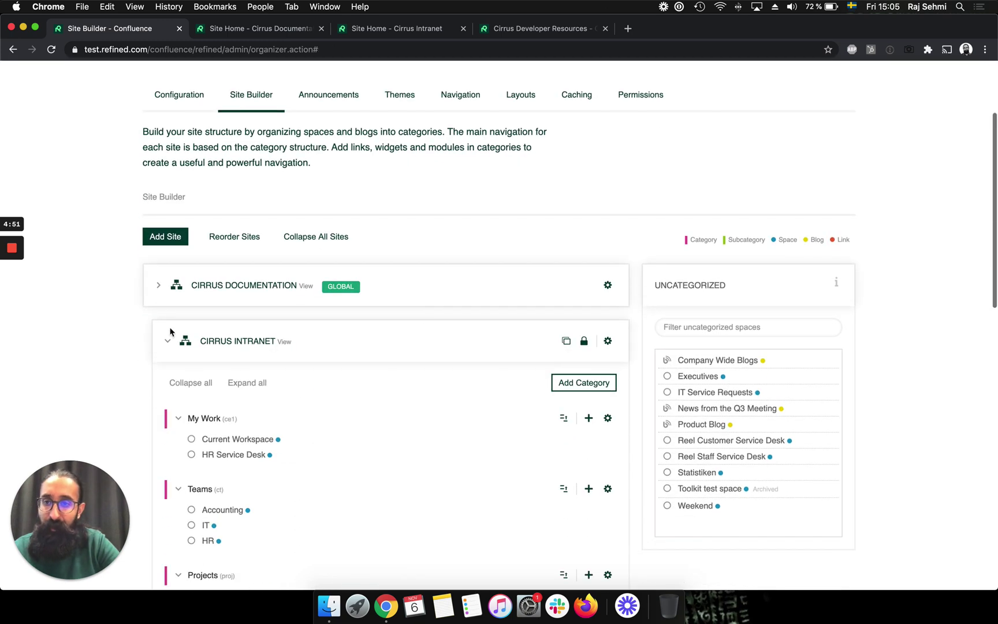
{"action": "left_click", "coordinate": [167, 340]}
{"action": "scroll", "coordinate": [408, 265], "scroll_direction": "down", "scroll_amount": 3}
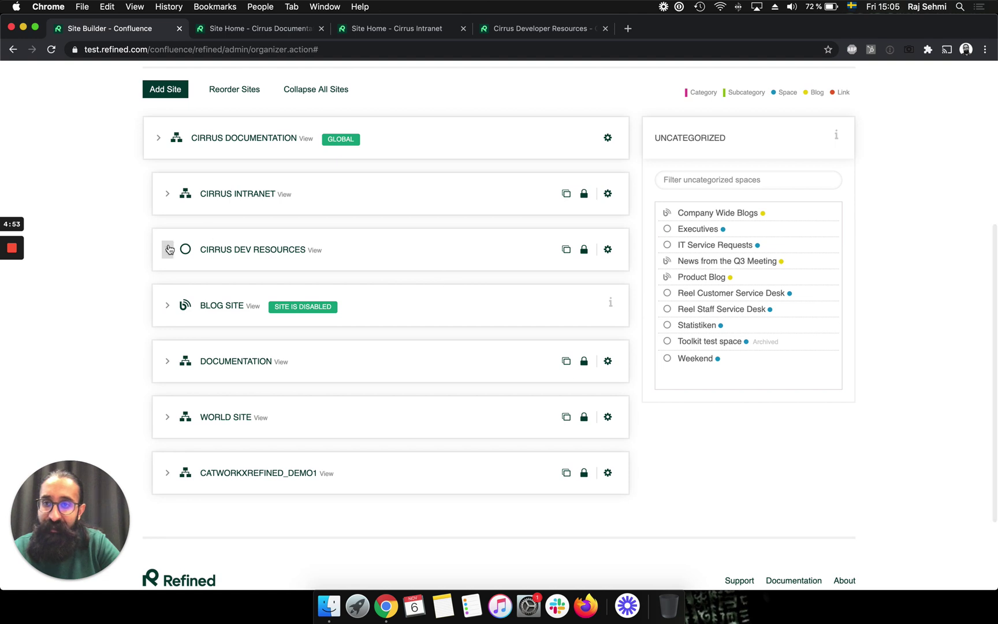
{"action": "left_click", "coordinate": [168, 249]}
{"action": "left_click", "coordinate": [608, 249]}
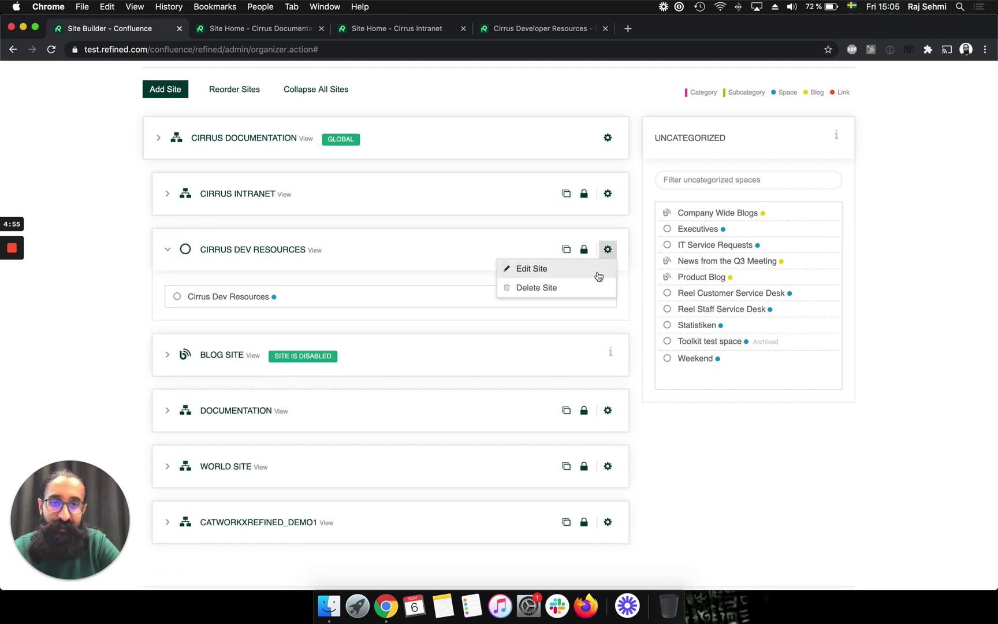
{"action": "left_click", "coordinate": [598, 276]}
- Review Cirrus Dev Resources' settings: URL suffix 'ck', devs group as start-site group and sole viewers
{"action": "scroll", "coordinate": [728, 354], "scroll_direction": "down", "scroll_amount": 5}
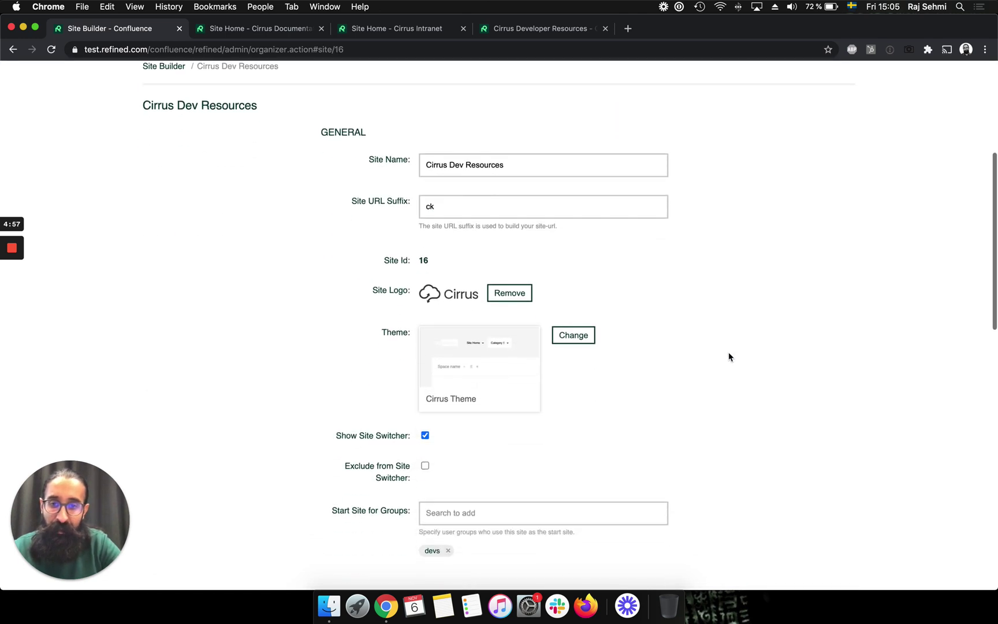
{"action": "scroll", "coordinate": [729, 355], "scroll_direction": "down", "scroll_amount": 3}
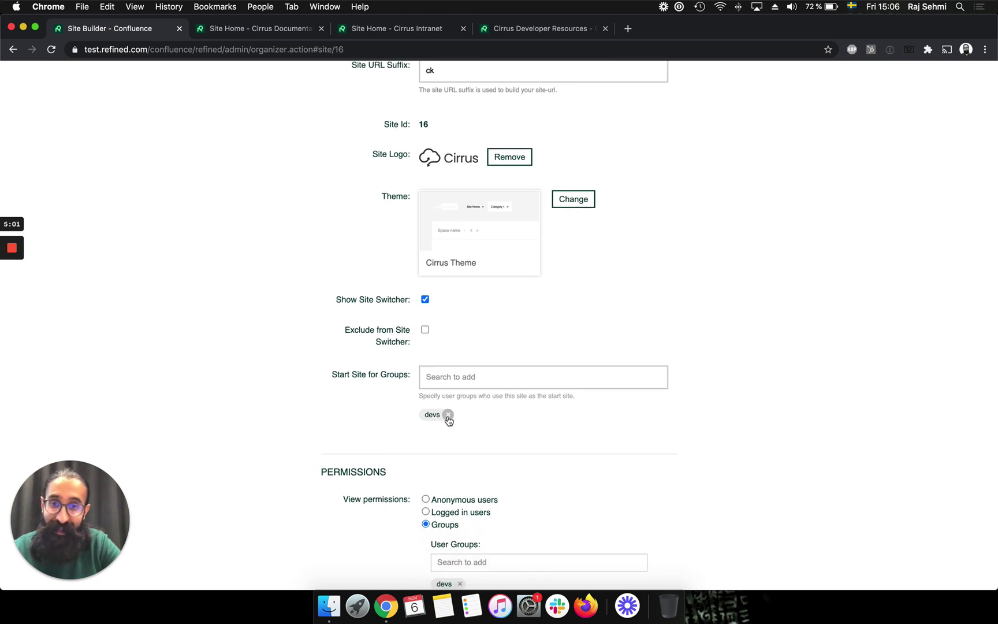
{"action": "scroll", "coordinate": [605, 444], "scroll_direction": "down", "scroll_amount": 3}
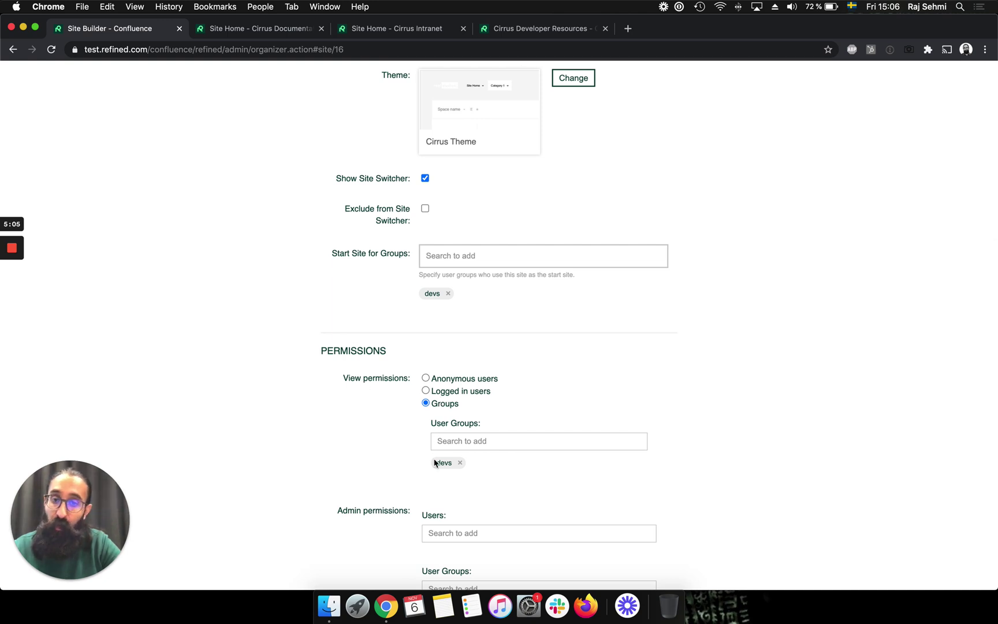
{"action": "scroll", "coordinate": [559, 473], "scroll_direction": "down", "scroll_amount": 3}
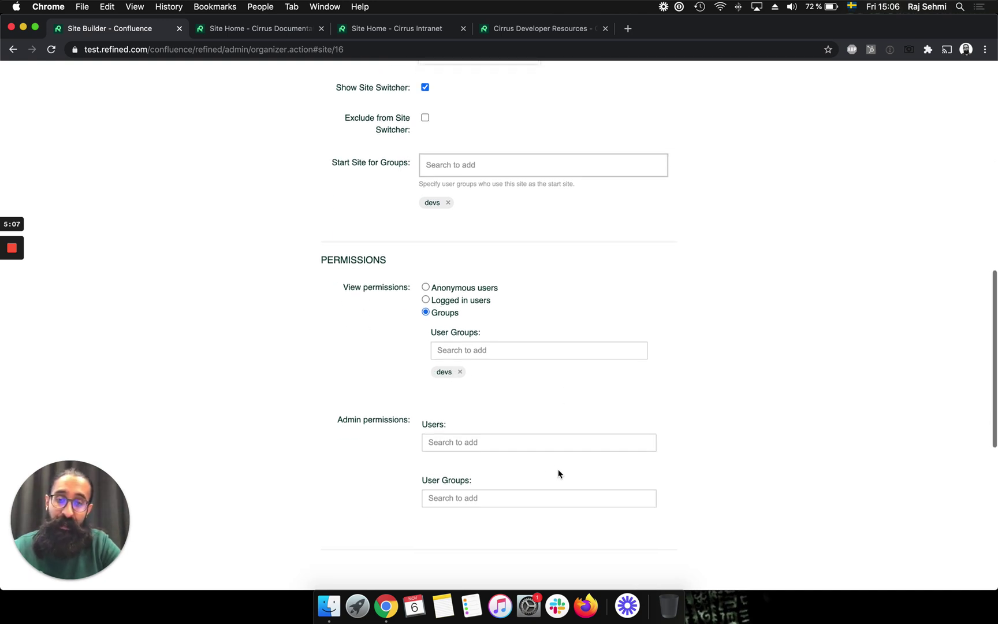
{"action": "scroll", "coordinate": [580, 339], "scroll_direction": "up", "scroll_amount": 5}
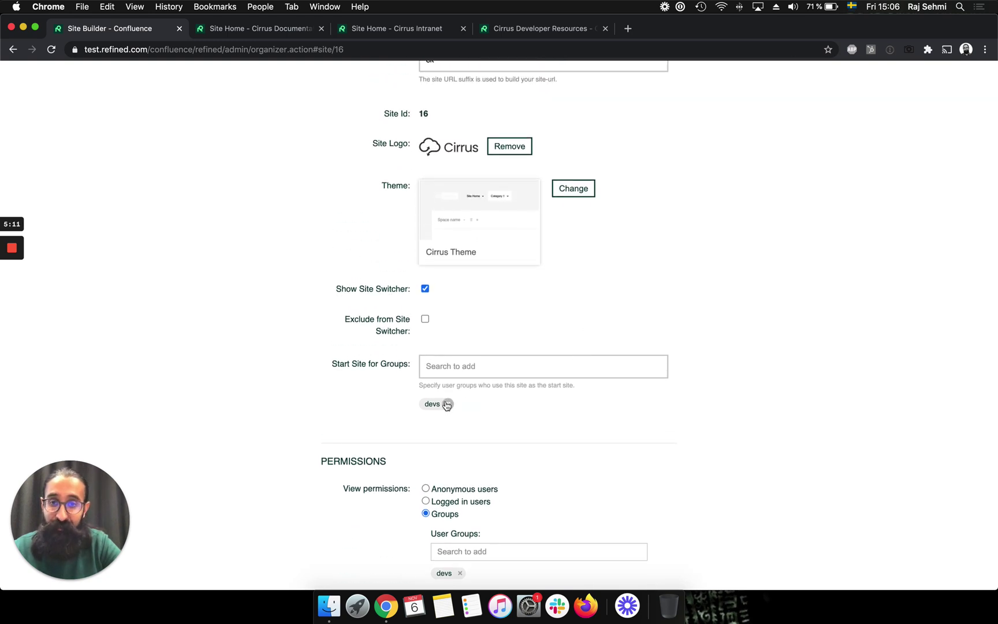
{"action": "scroll", "coordinate": [559, 319], "scroll_direction": "up", "scroll_amount": 2}
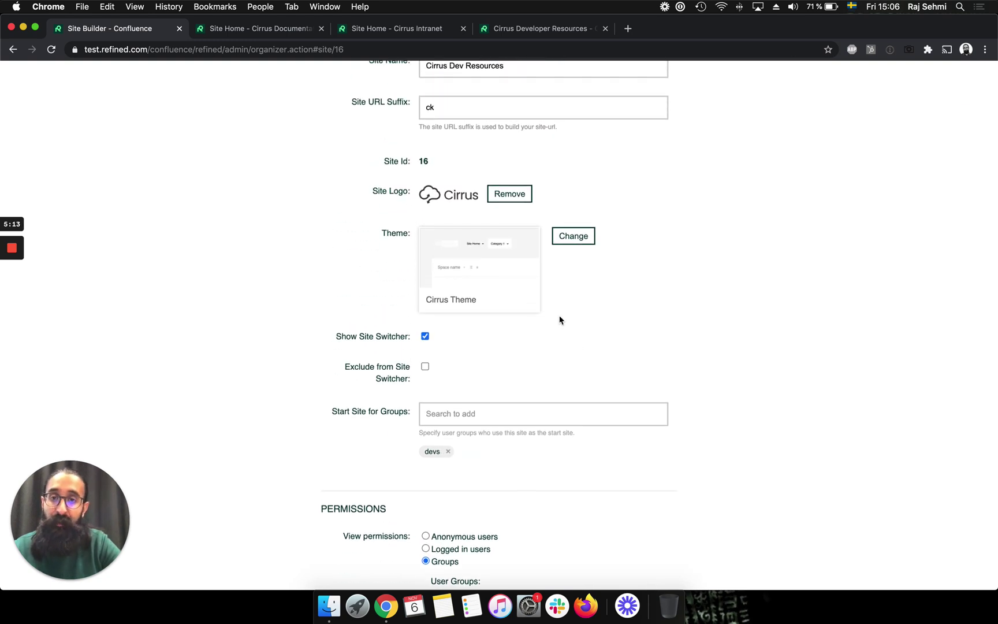
{"action": "scroll", "coordinate": [559, 319], "scroll_direction": "up", "scroll_amount": 5}
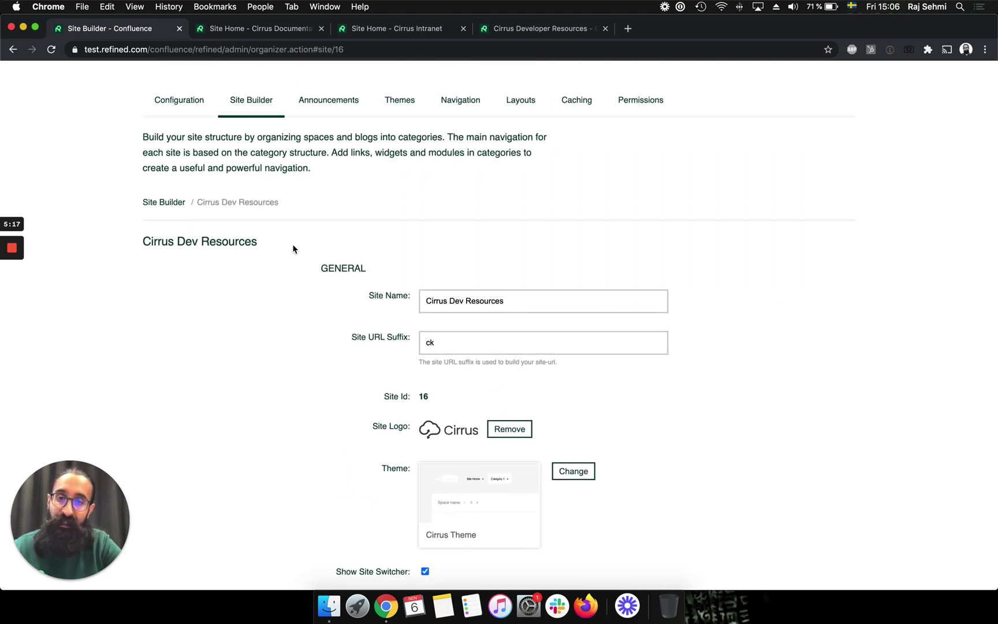
{"action": "scroll", "coordinate": [293, 249], "scroll_direction": "up", "scroll_amount": 2}
- Open Cirrus Documentation's View link from the site list in an incognito window
{"action": "left_click", "coordinate": [155, 236]}
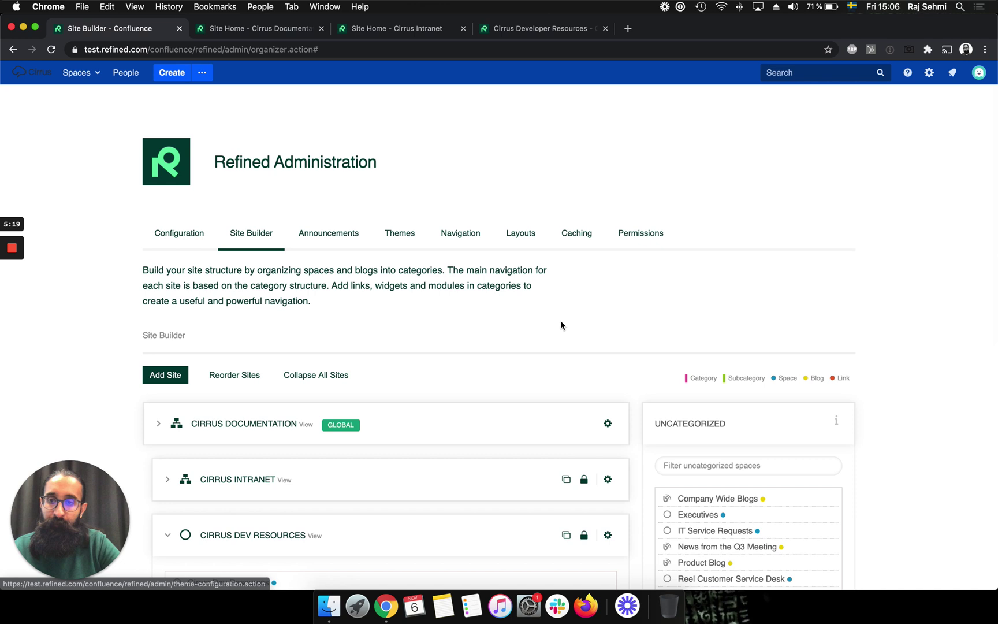
{"action": "scroll", "coordinate": [561, 321], "scroll_direction": "down", "scroll_amount": 2}
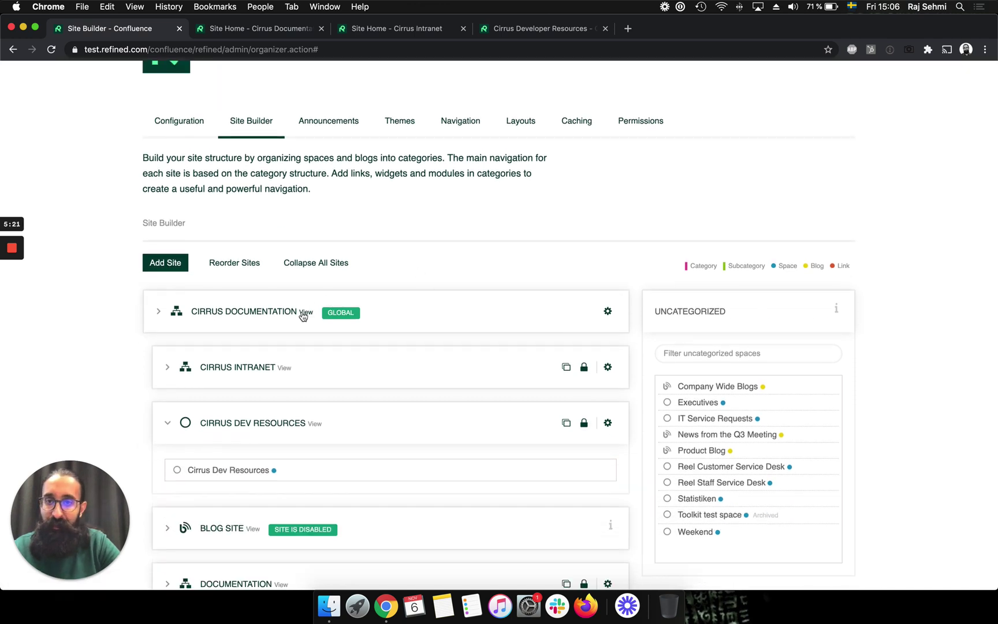
{"action": "right_click", "coordinate": [304, 313]}
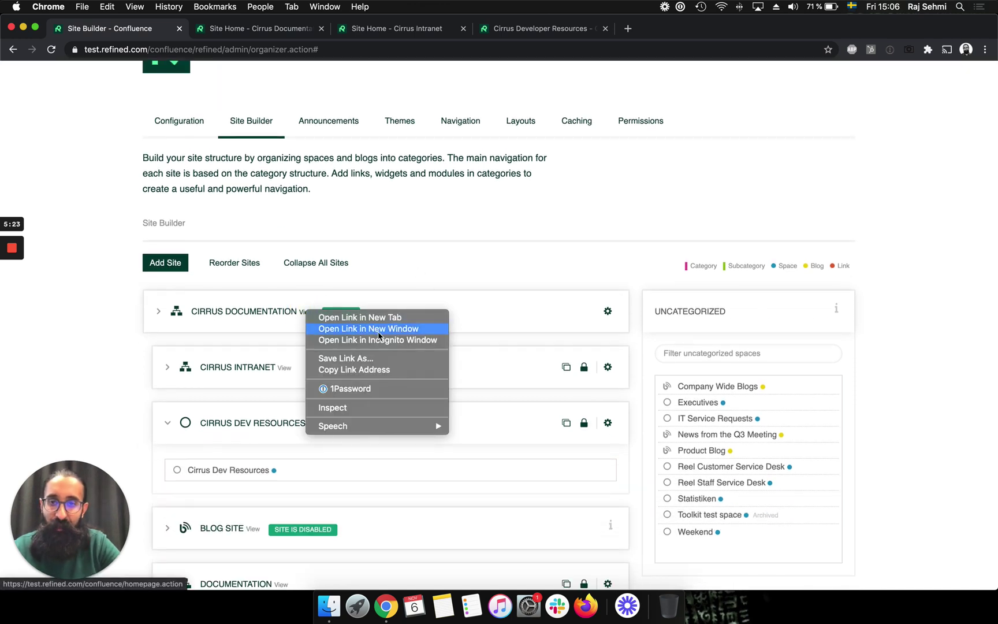
{"action": "left_click", "coordinate": [399, 340]}
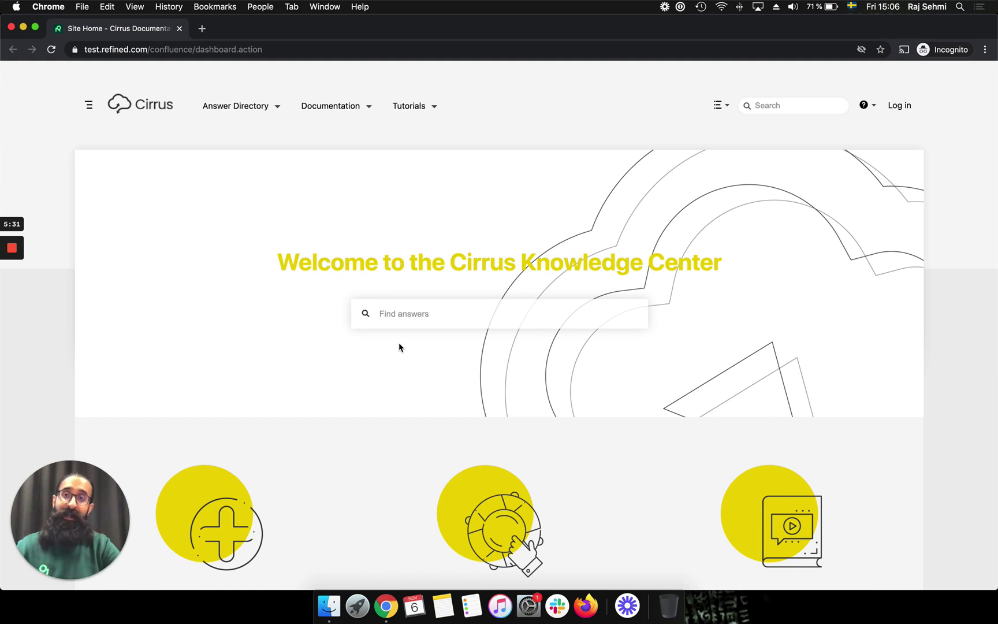
- As a logged-out visitor, browse Answer Directory and Documentation, then check the Sites list
{"action": "left_click", "coordinate": [283, 110]}
{"action": "left_click", "coordinate": [377, 100]}
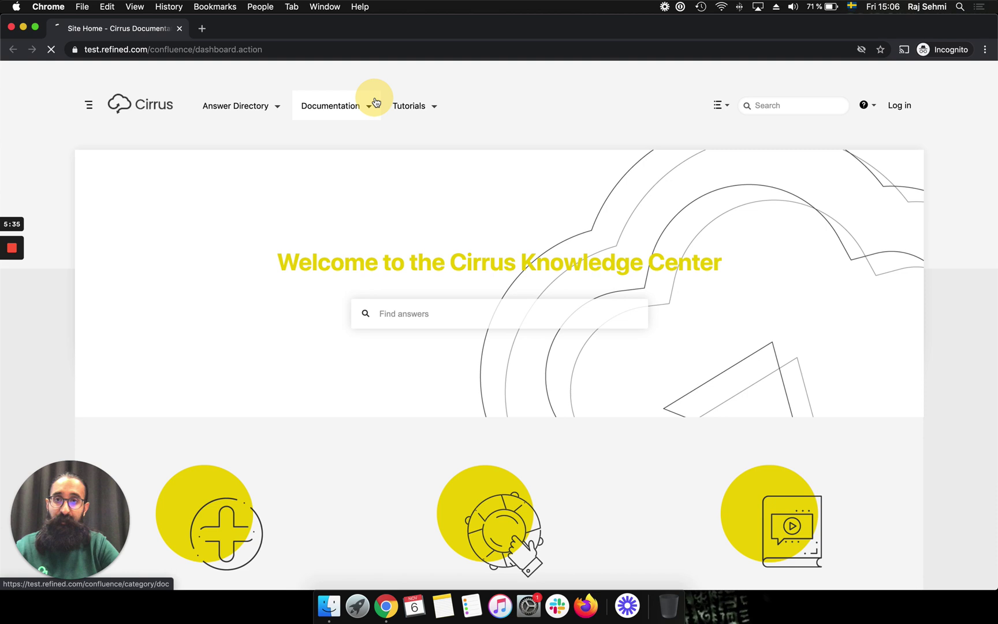
{"action": "left_click", "coordinate": [130, 111]}
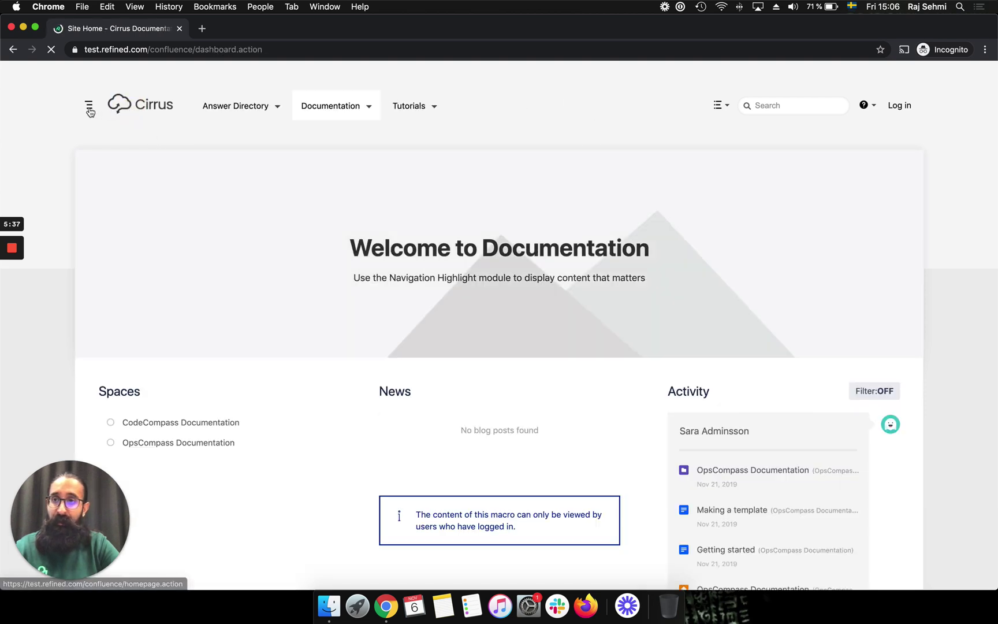
{"action": "left_click", "coordinate": [89, 110]}
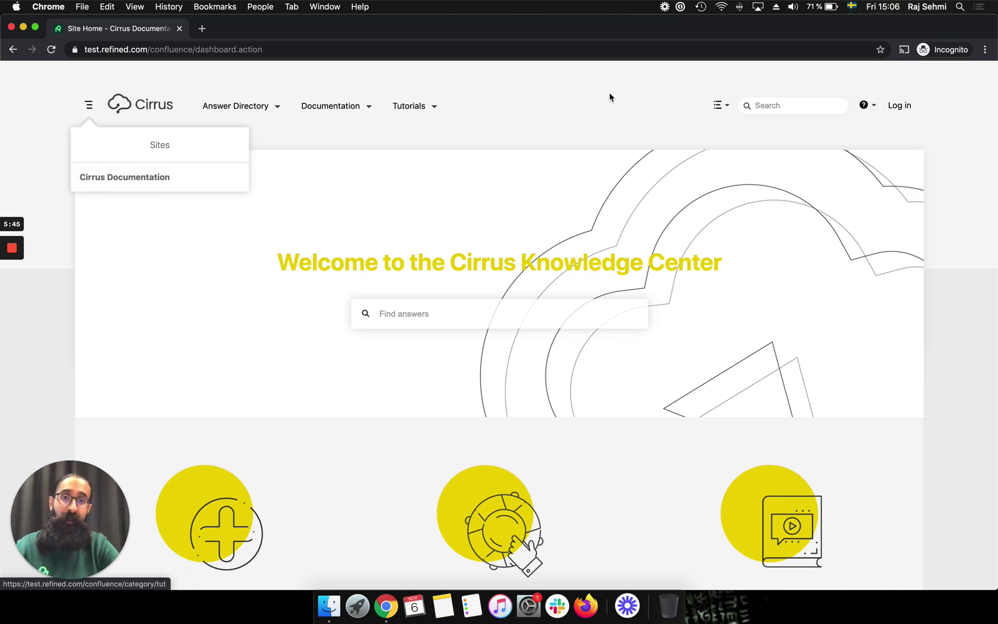
- Log in with the first test user's username and password
{"action": "left_click", "coordinate": [897, 107]}
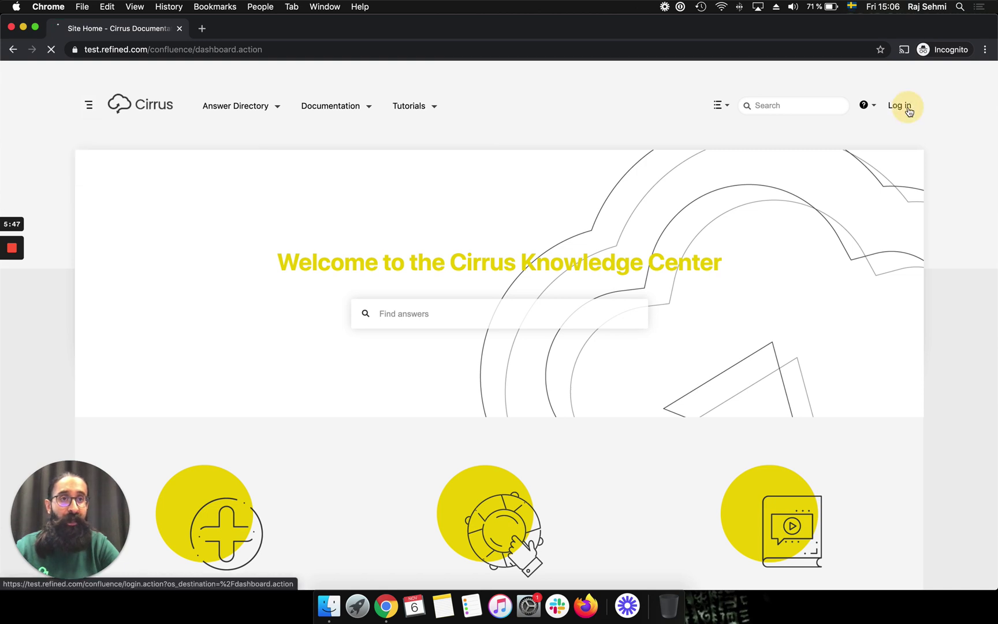
{"action": "type", "text": "raj"}
{"action": "key", "text": "Tab"}
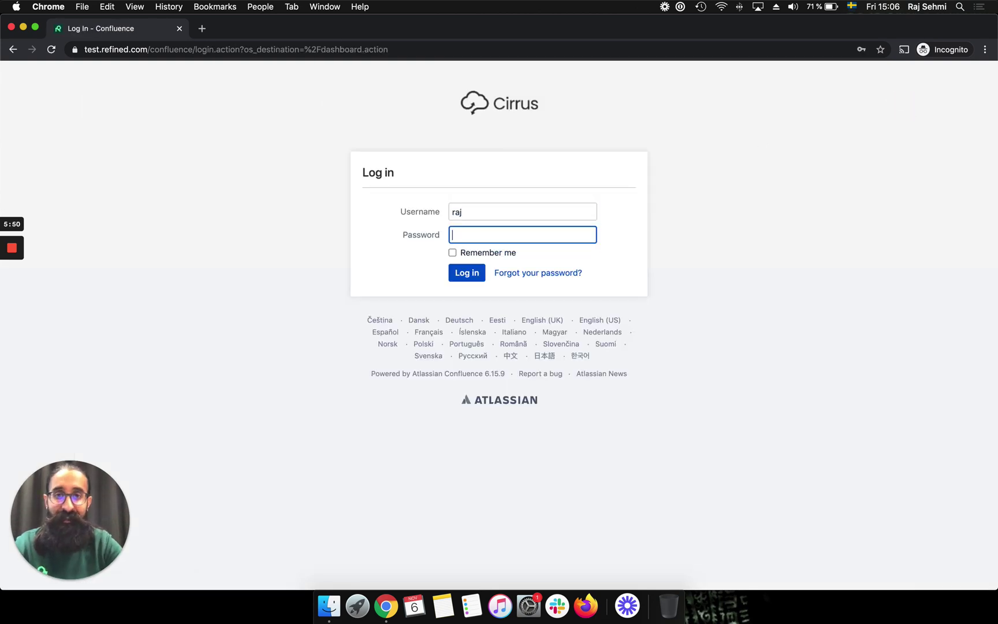
{"action": "type", "text": "•••••"}
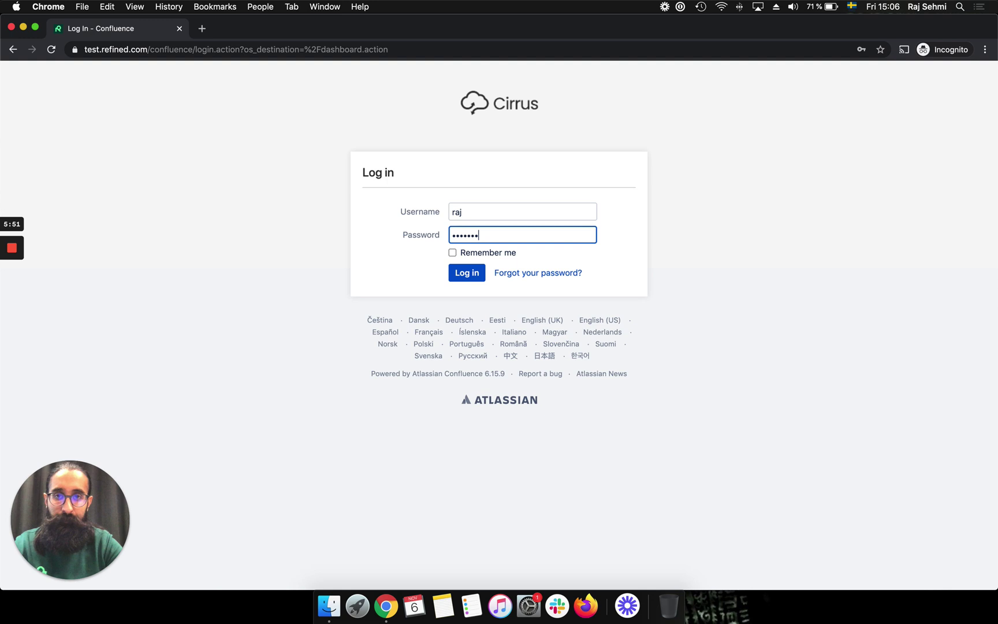
{"action": "key", "text": "Return"}
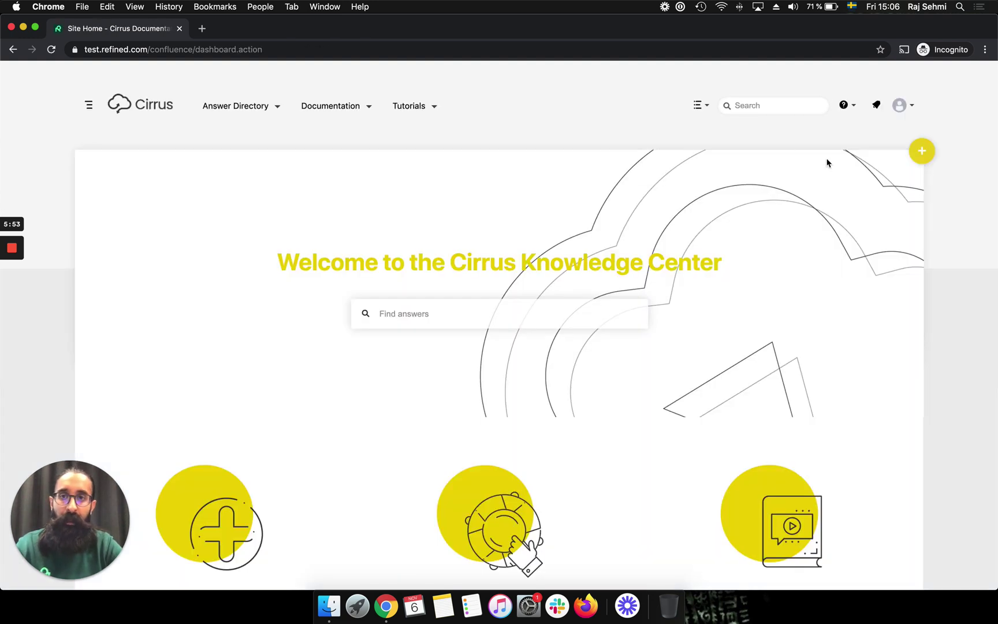
- Visit Cirrus Intranet, then Cirrus Dev Resources from the Sites menu, and open the account menu
{"action": "left_click", "coordinate": [88, 108]}
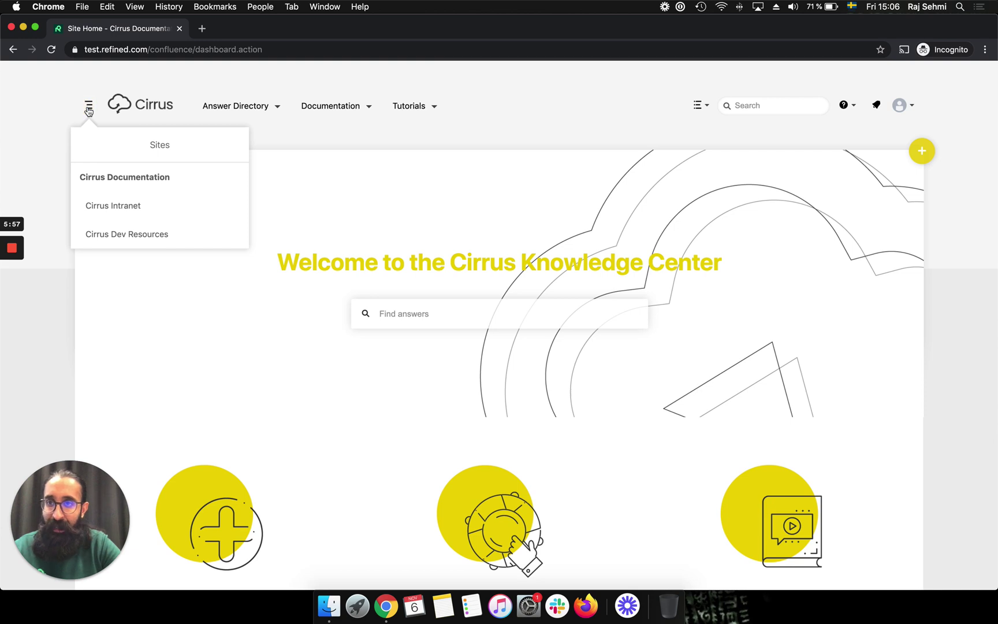
{"action": "left_click", "coordinate": [107, 206]}
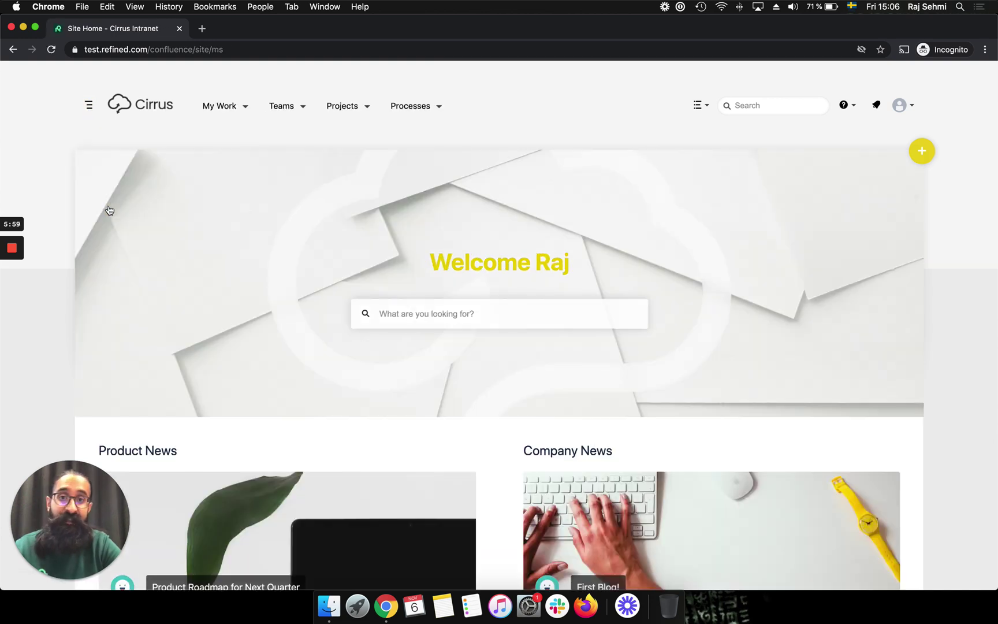
{"action": "scroll", "coordinate": [406, 224], "scroll_direction": "down", "scroll_amount": 5}
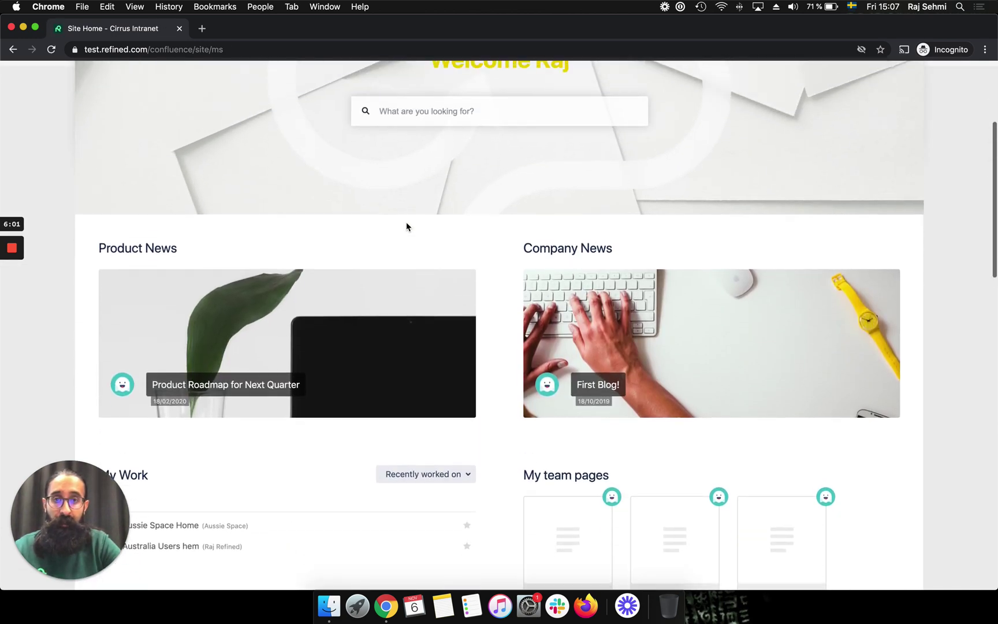
{"action": "scroll", "coordinate": [276, 195], "scroll_direction": "up", "scroll_amount": 5}
{"action": "left_click", "coordinate": [88, 106]}
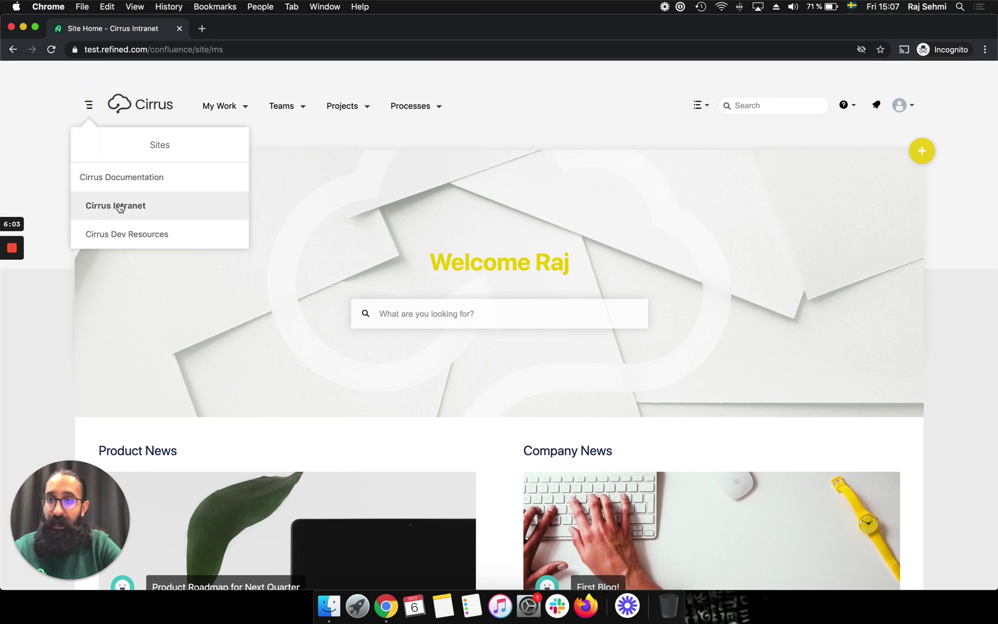
{"action": "left_click", "coordinate": [134, 234]}
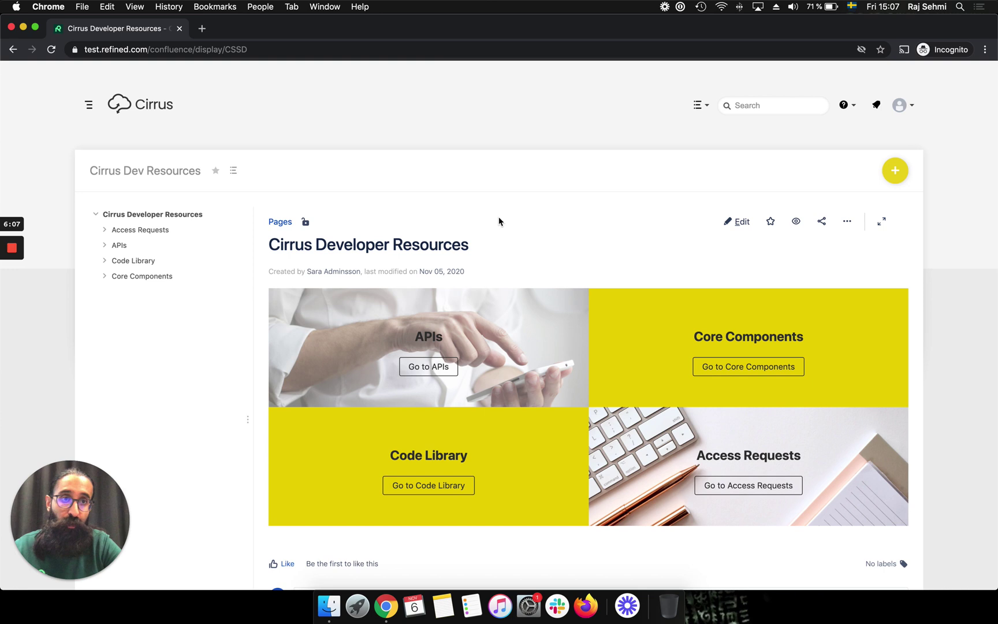
{"action": "scroll", "coordinate": [500, 221], "scroll_direction": "down", "scroll_amount": 5}
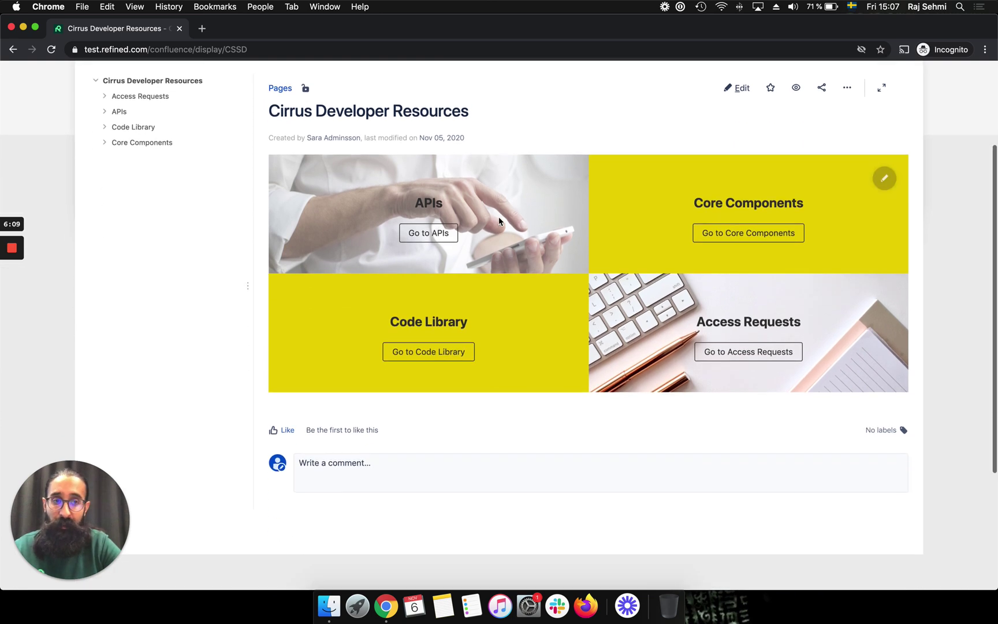
{"action": "scroll", "coordinate": [500, 221], "scroll_direction": "up", "scroll_amount": 5}
{"action": "left_click", "coordinate": [911, 104]}
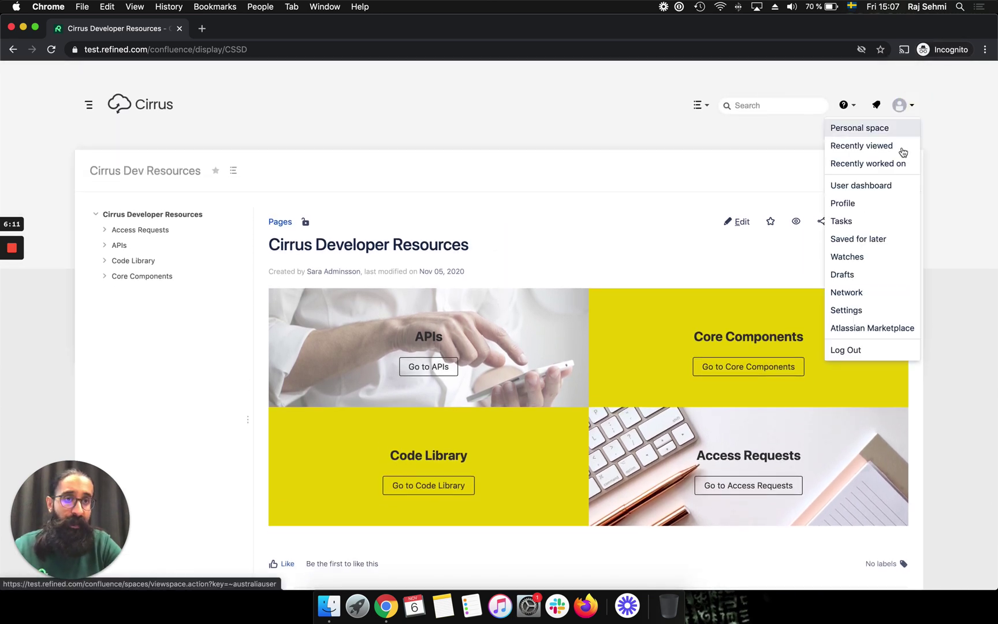
- Log out and sign in as the second test user, re-entering the password after the failed attempt
{"action": "left_click", "coordinate": [855, 352]}
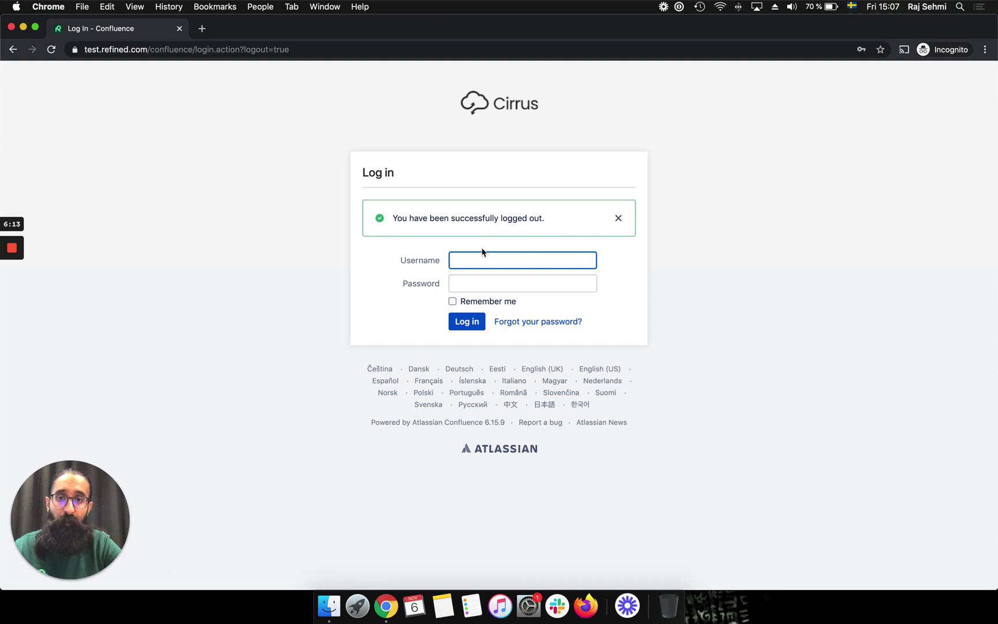
{"action": "type", "text": "gen"}
{"action": "key", "text": "Tab"}
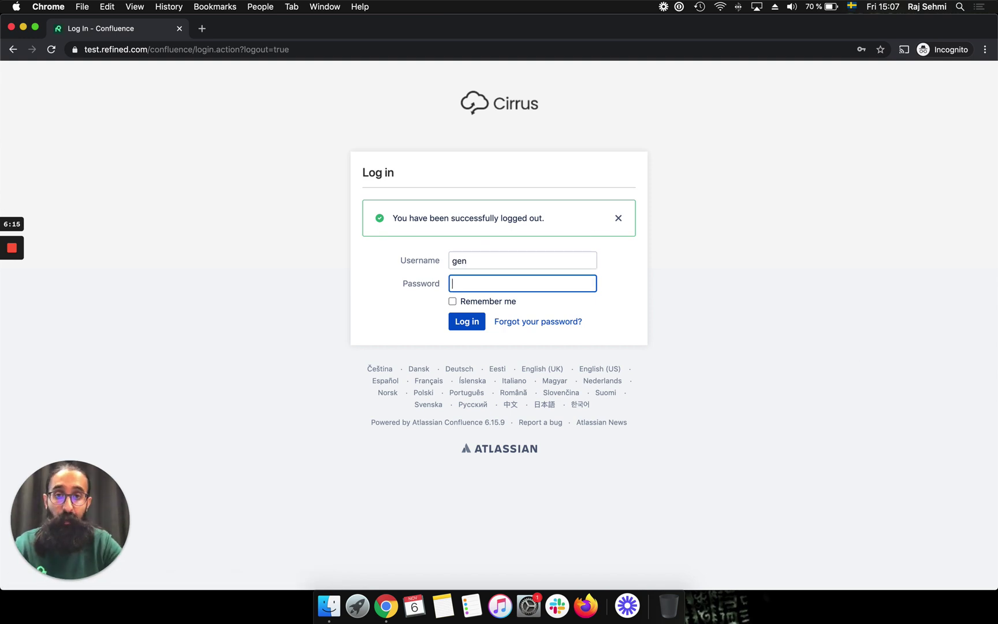
{"action": "type", "text": "••••••••"}
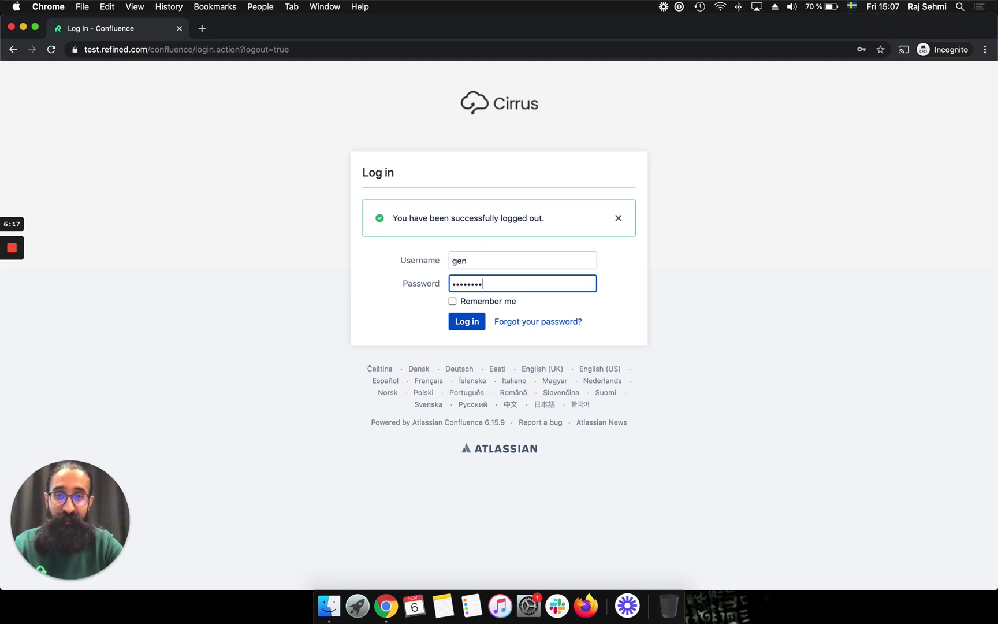
{"action": "left_click", "coordinate": [462, 322]}
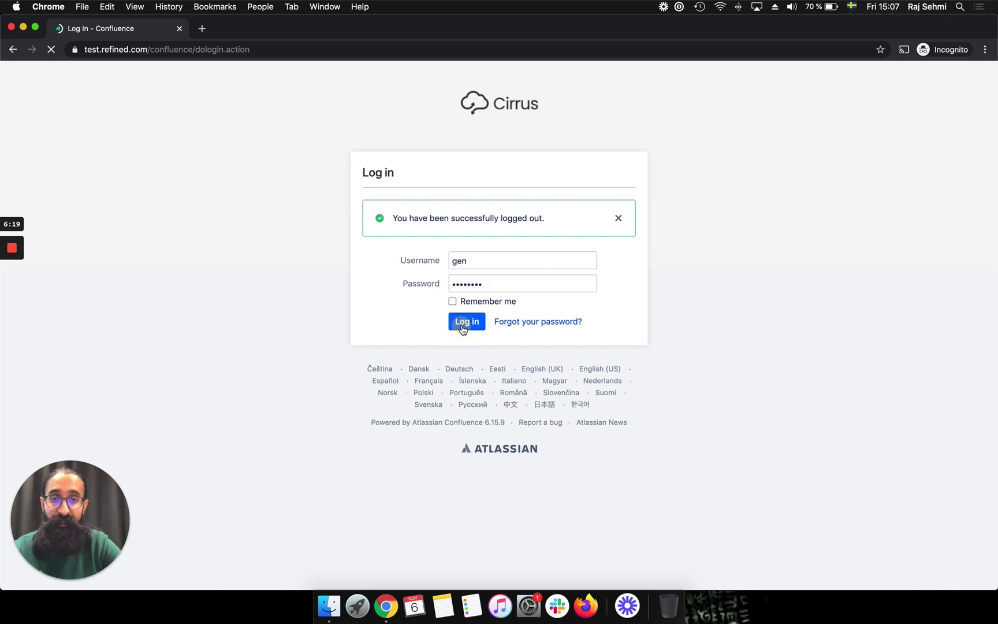
{"action": "left_click", "coordinate": [494, 316]}
{"action": "type", "text": "••••••••"}
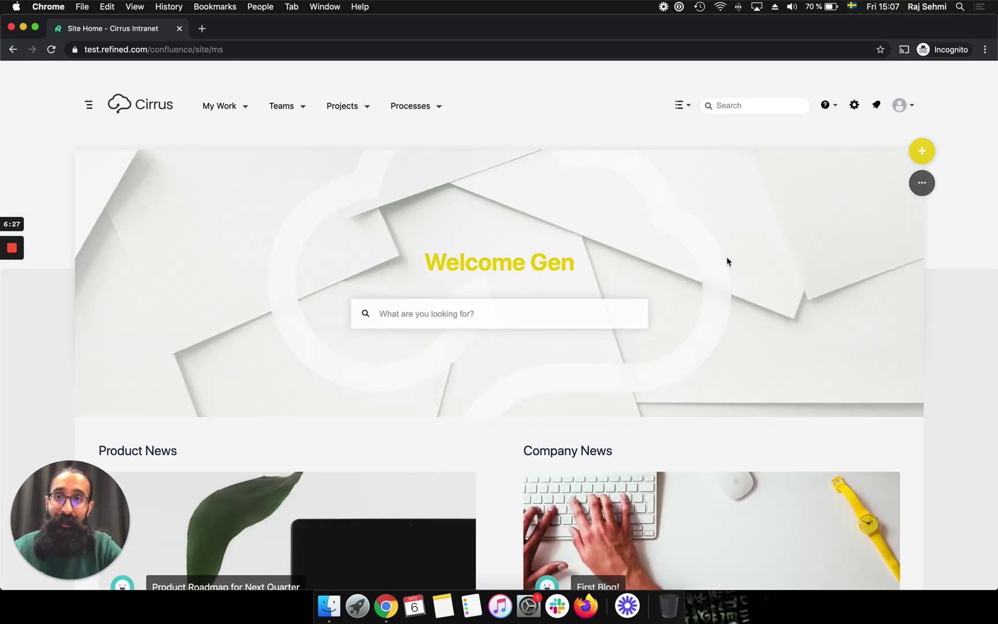
- Check this user's site list, which offers only Cirrus Documentation and Cirrus Intranet
{"action": "scroll", "coordinate": [727, 261], "scroll_direction": "down", "scroll_amount": 2}
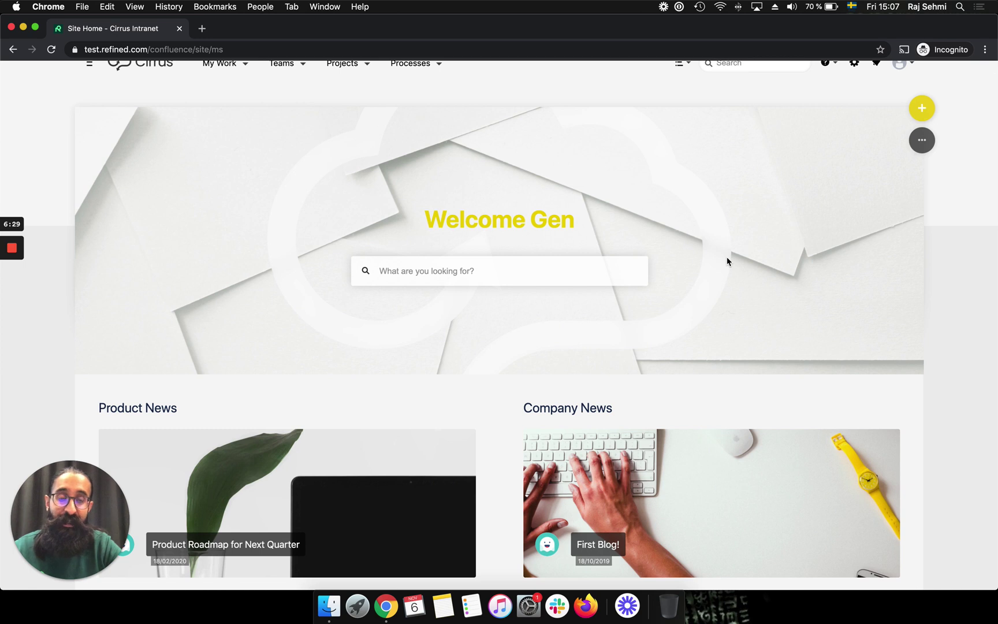
{"action": "scroll", "coordinate": [726, 261], "scroll_direction": "up", "scroll_amount": 2}
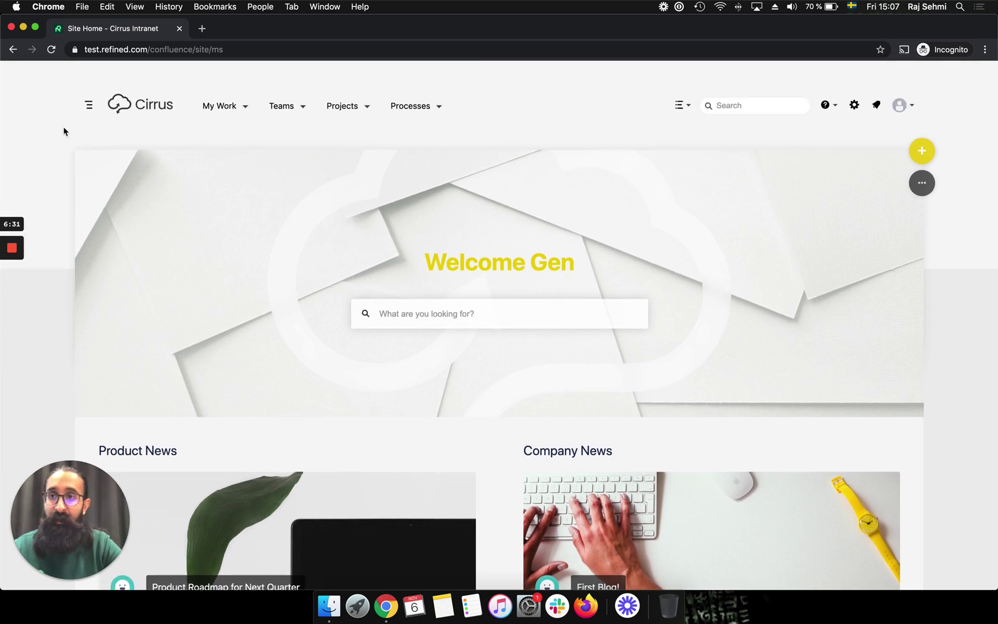
{"action": "left_click", "coordinate": [90, 106]}
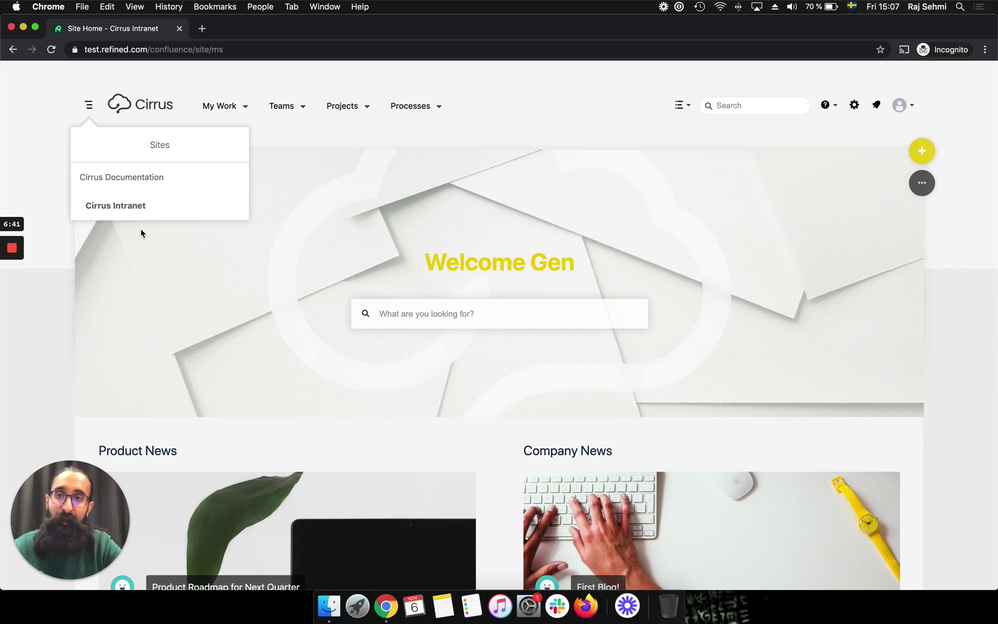
- Review Cirrus Intranet's Edit Site permissions as admin, then return to the test user's incognito window
{"action": "left_click", "coordinate": [88, 104]}
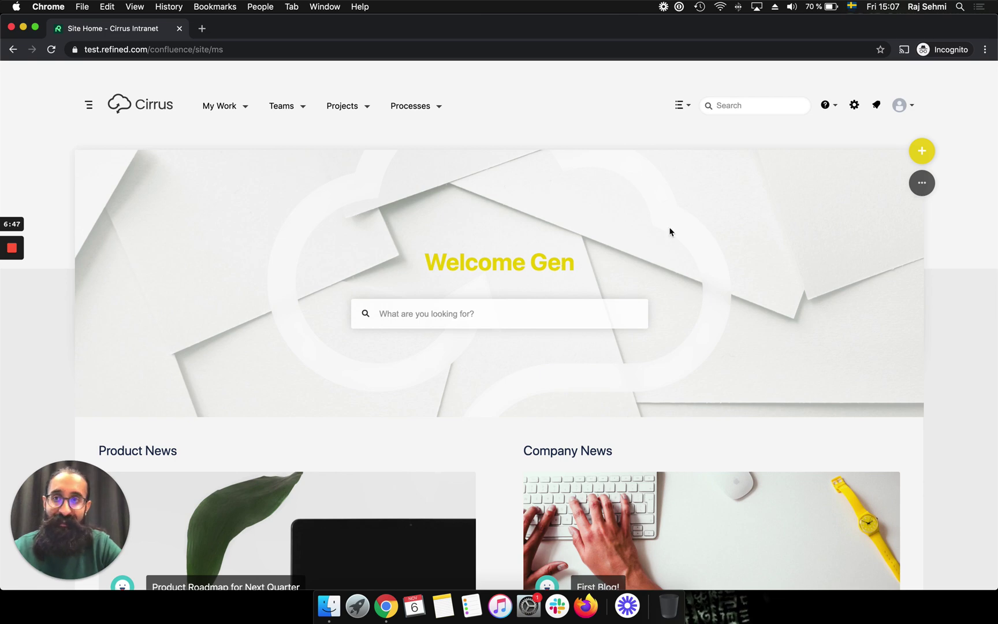
{"action": "left_click", "coordinate": [23, 26]}
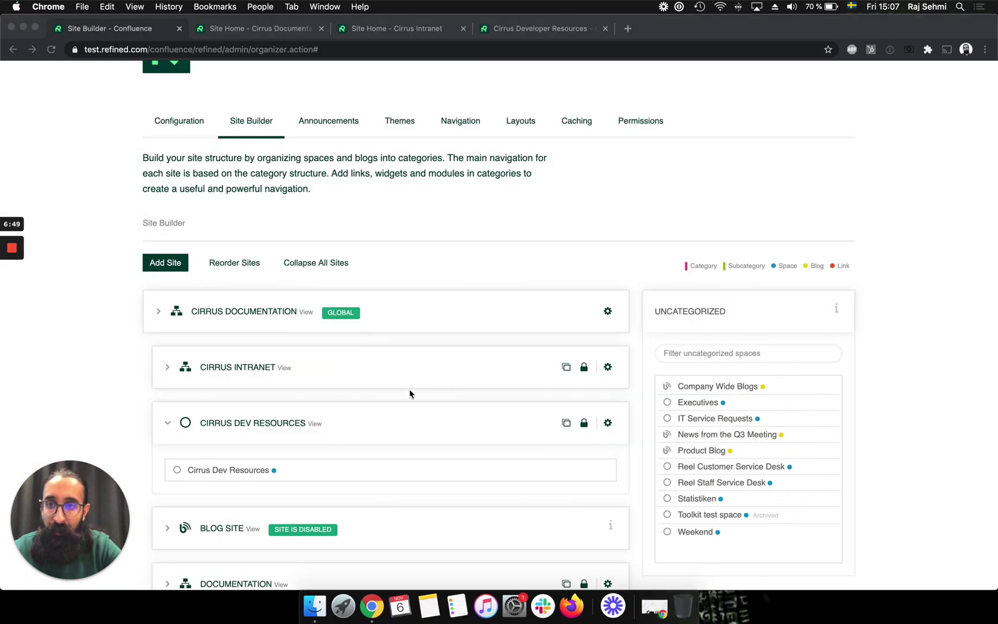
{"action": "left_click", "coordinate": [607, 366]}
{"action": "left_click", "coordinate": [599, 386]}
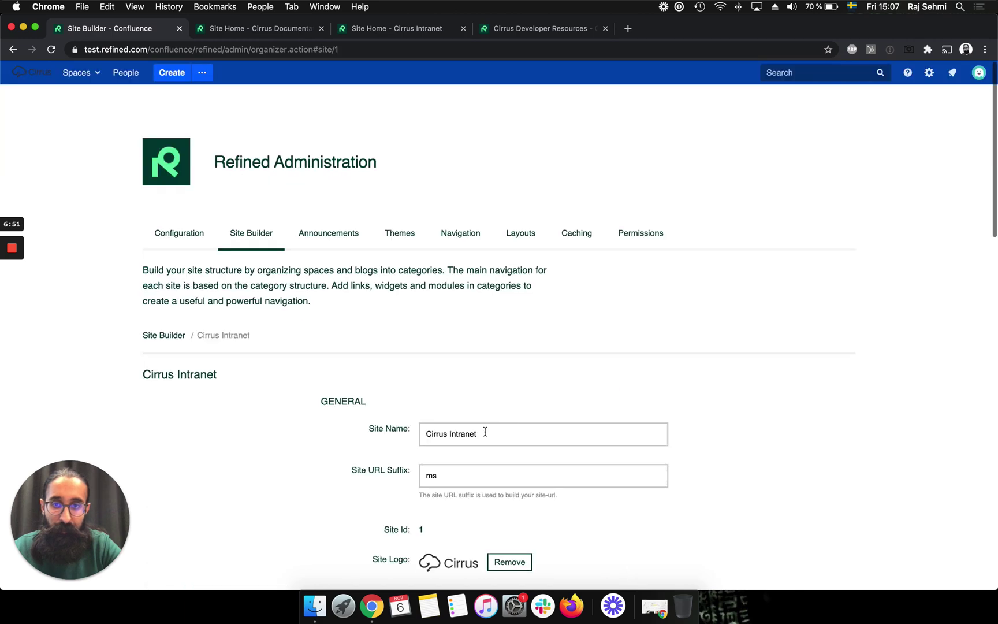
{"action": "scroll", "coordinate": [486, 432], "scroll_direction": "down", "scroll_amount": 10}
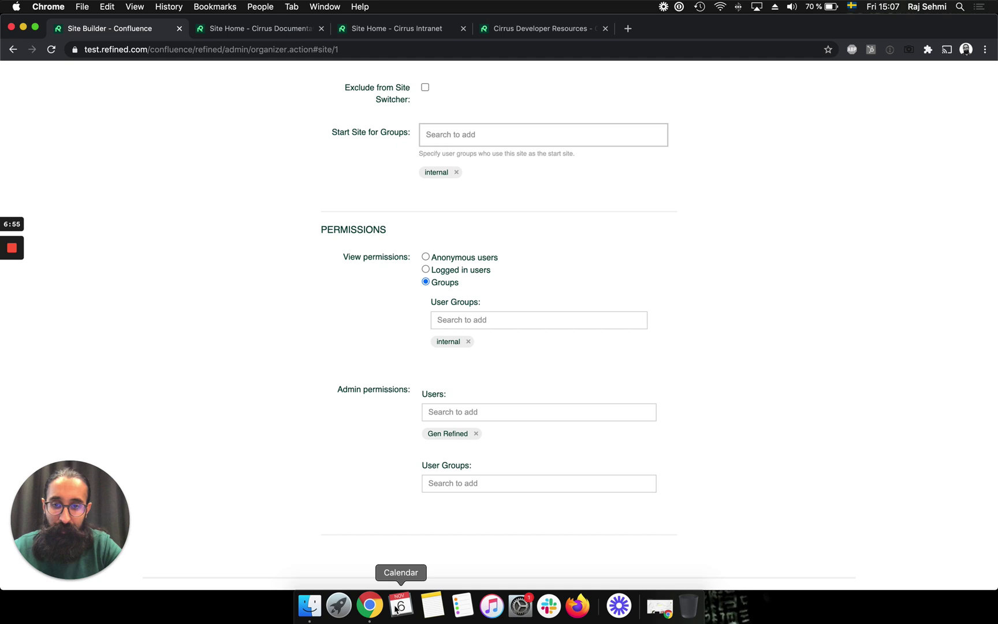
{"action": "right_click", "coordinate": [370, 605]}
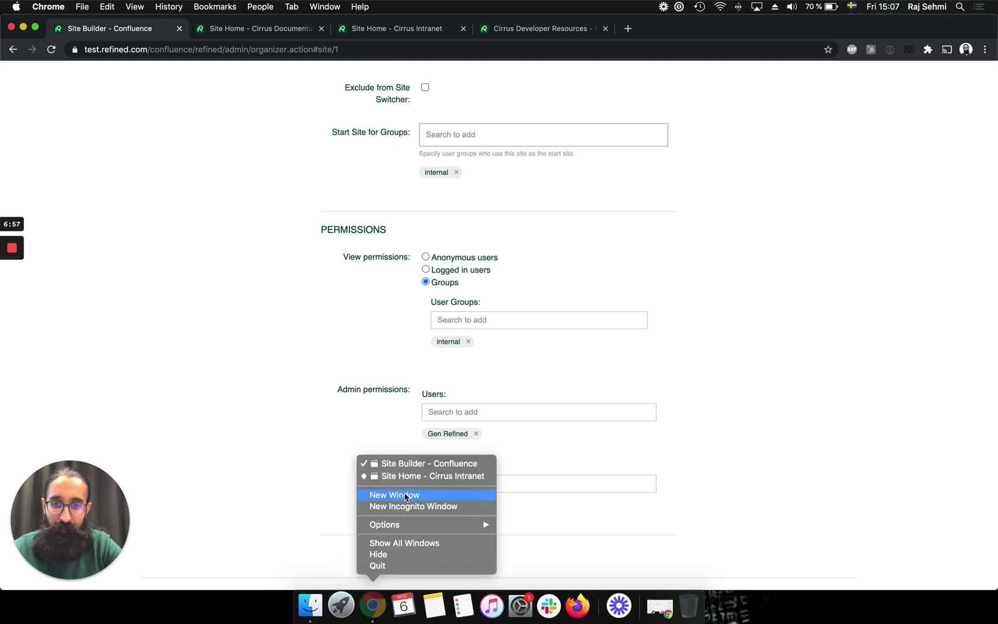
{"action": "left_click", "coordinate": [432, 476]}
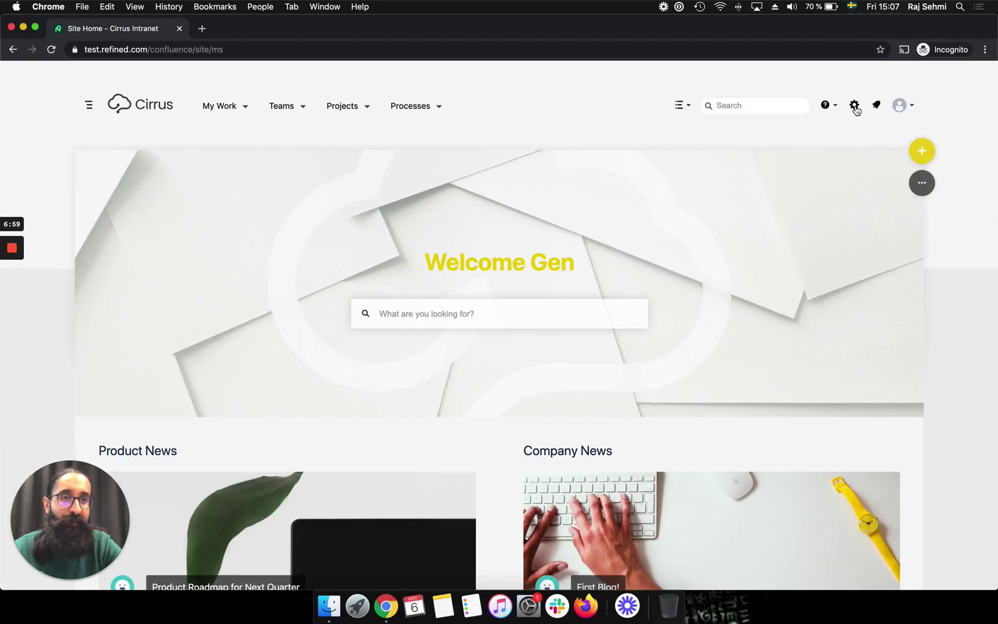
- As the test user, open Refined administration and Cirrus Intranet's Edit Site settings
{"action": "left_click", "coordinate": [856, 109]}
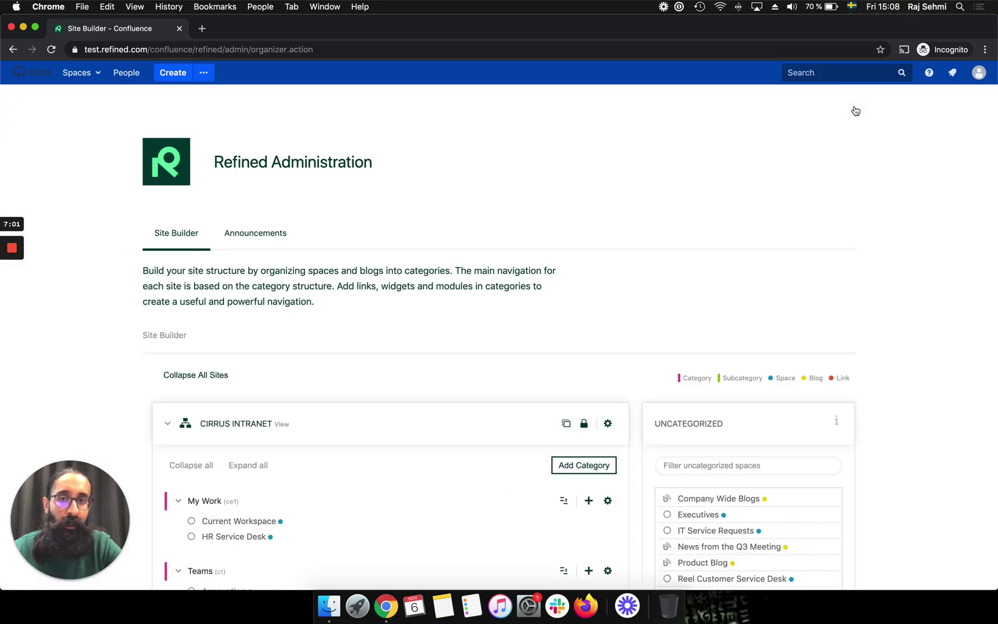
{"action": "scroll", "coordinate": [586, 193], "scroll_direction": "down", "scroll_amount": 2}
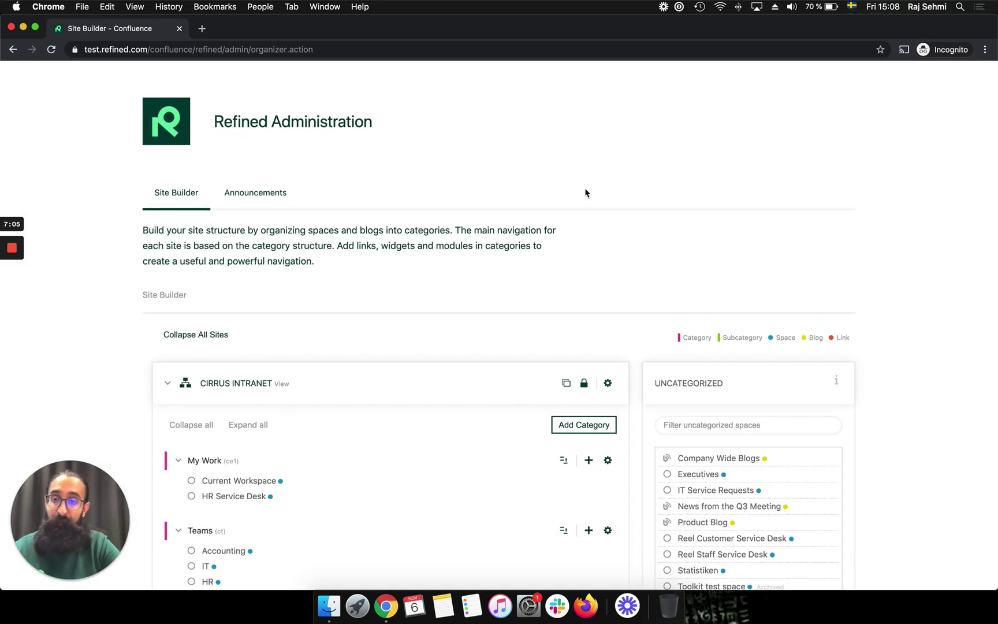
{"action": "scroll", "coordinate": [585, 192], "scroll_direction": "down", "scroll_amount": 3}
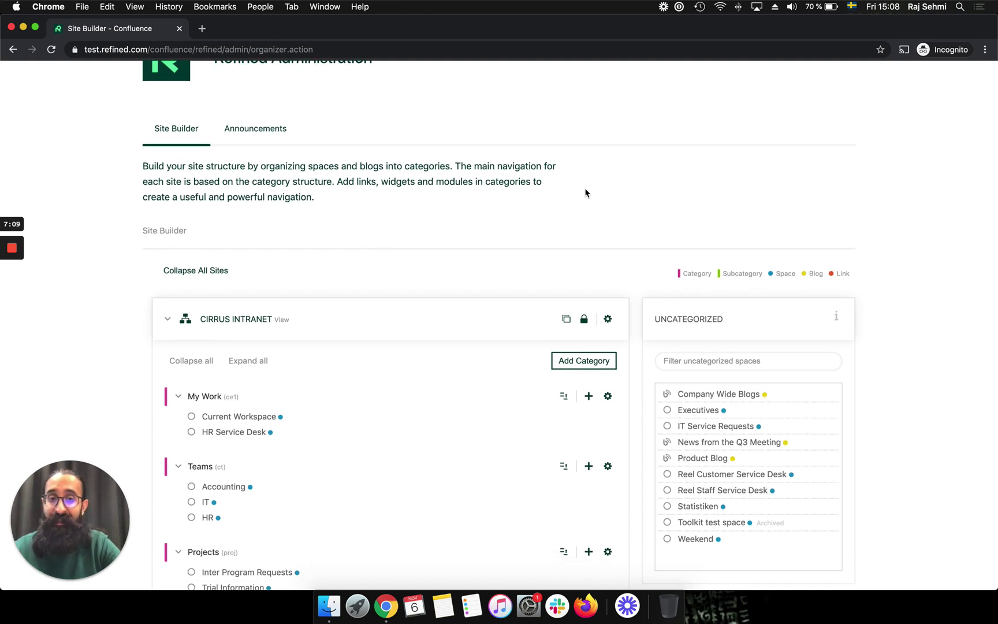
{"action": "scroll", "coordinate": [585, 192], "scroll_direction": "down", "scroll_amount": 5}
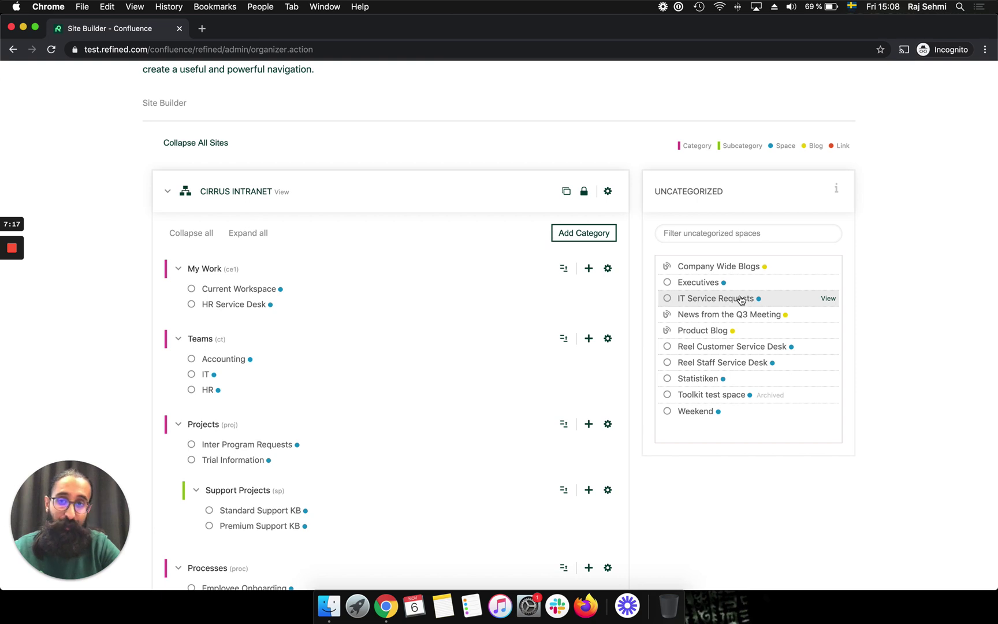
{"action": "left_click", "coordinate": [607, 191]}
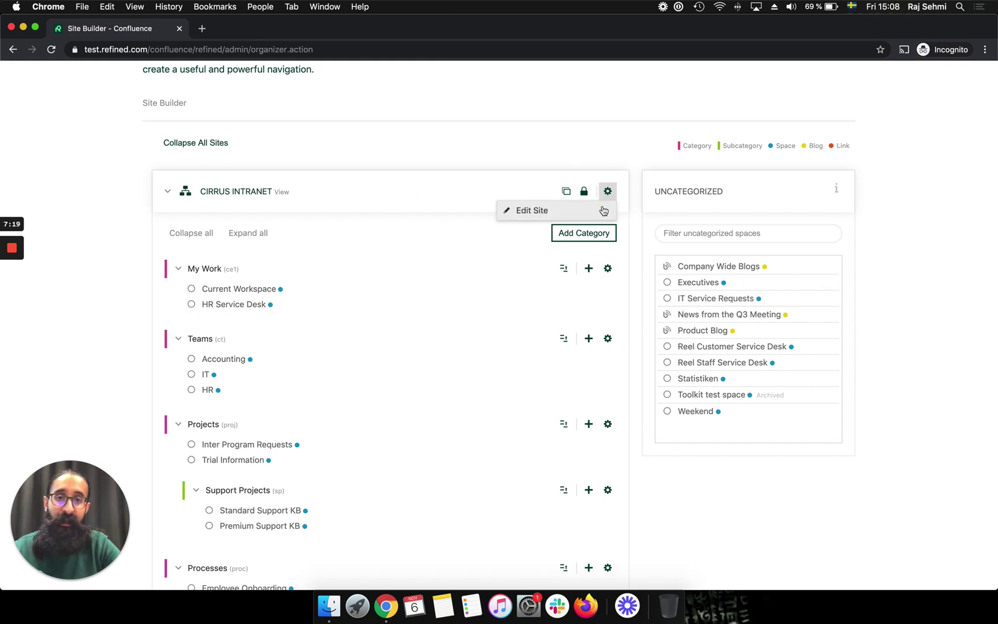
{"action": "left_click", "coordinate": [603, 210]}
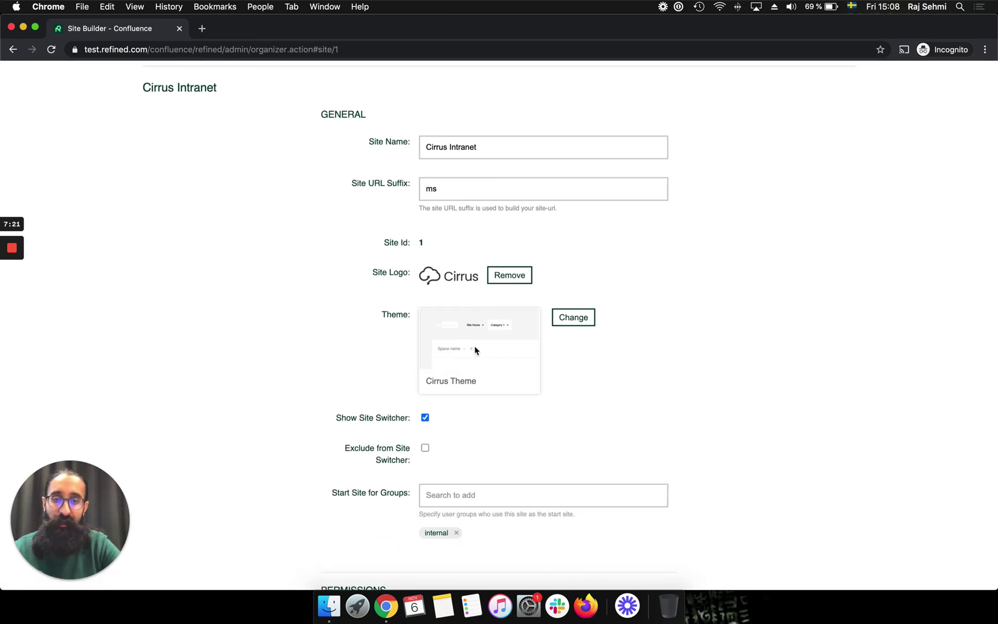
{"action": "scroll", "coordinate": [474, 346], "scroll_direction": "up", "scroll_amount": 5}
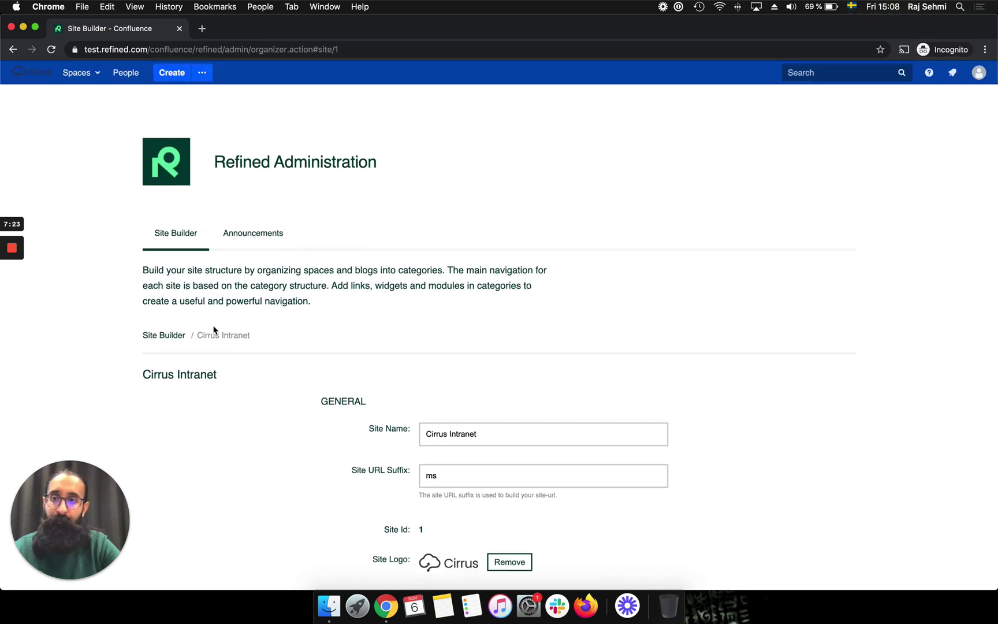
- Go back to the Site Builder overview and minimize the incognito window to reach the admin view
{"action": "left_click", "coordinate": [167, 333]}
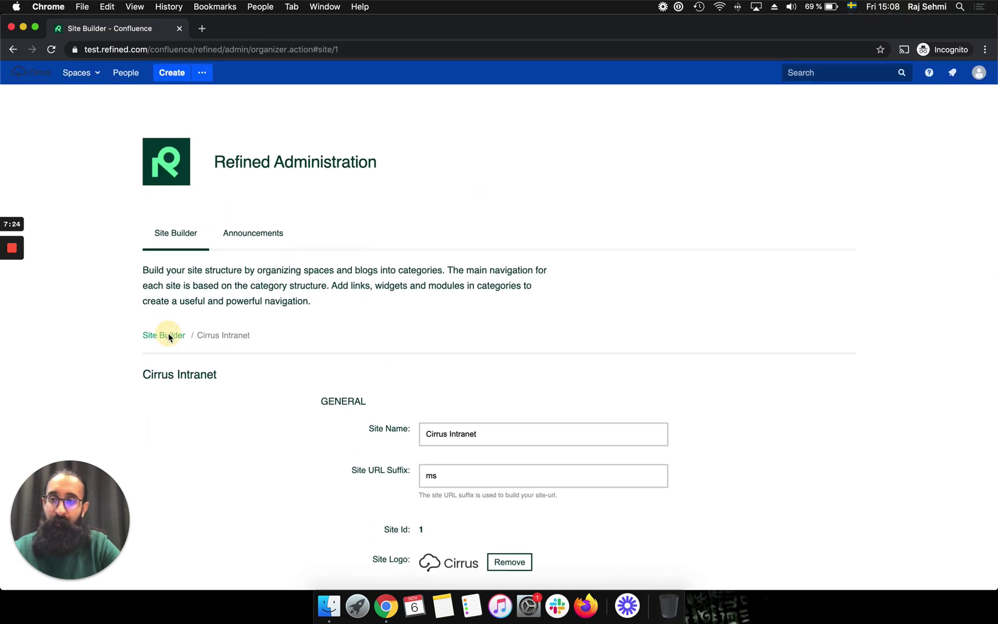
{"action": "left_click", "coordinate": [23, 27]}
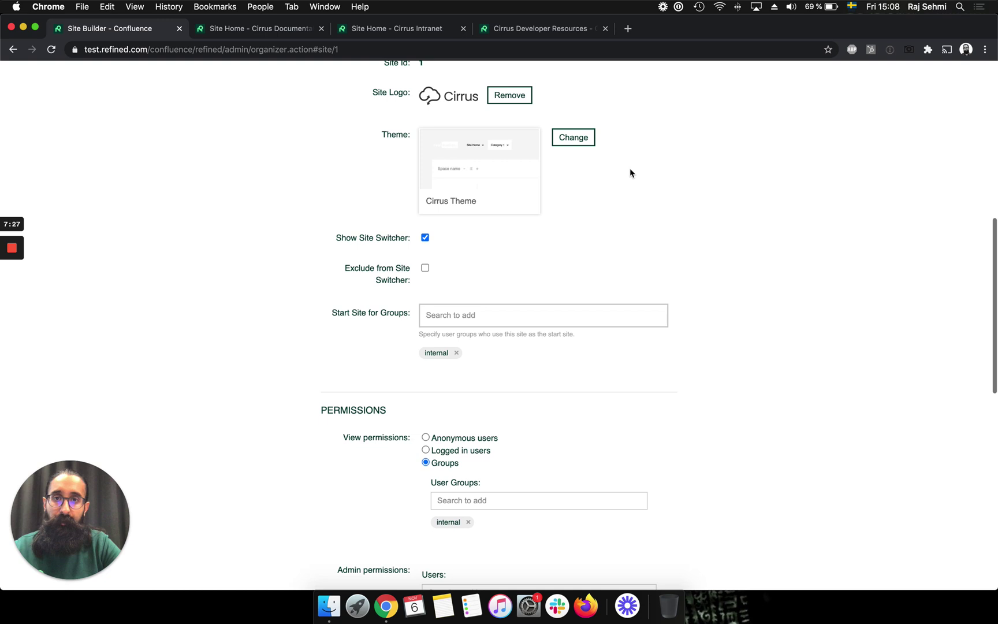
{"action": "scroll", "coordinate": [629, 172], "scroll_direction": "up", "scroll_amount": 8}
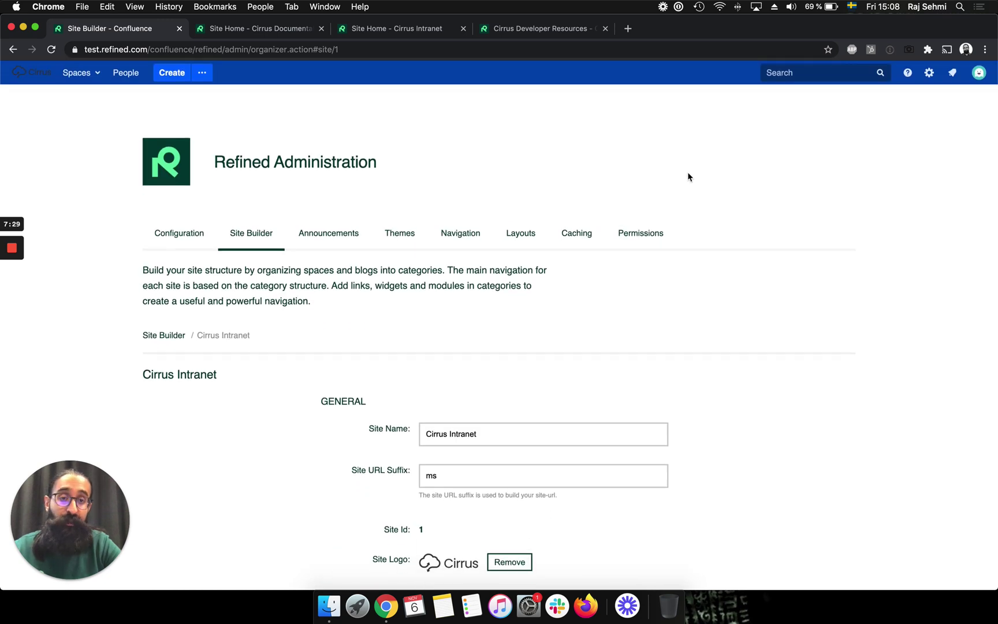
- Open the Permissions page and scroll through each site's admin and view permissions, starting at Cirrus Intranet
{"action": "left_click", "coordinate": [640, 238]}
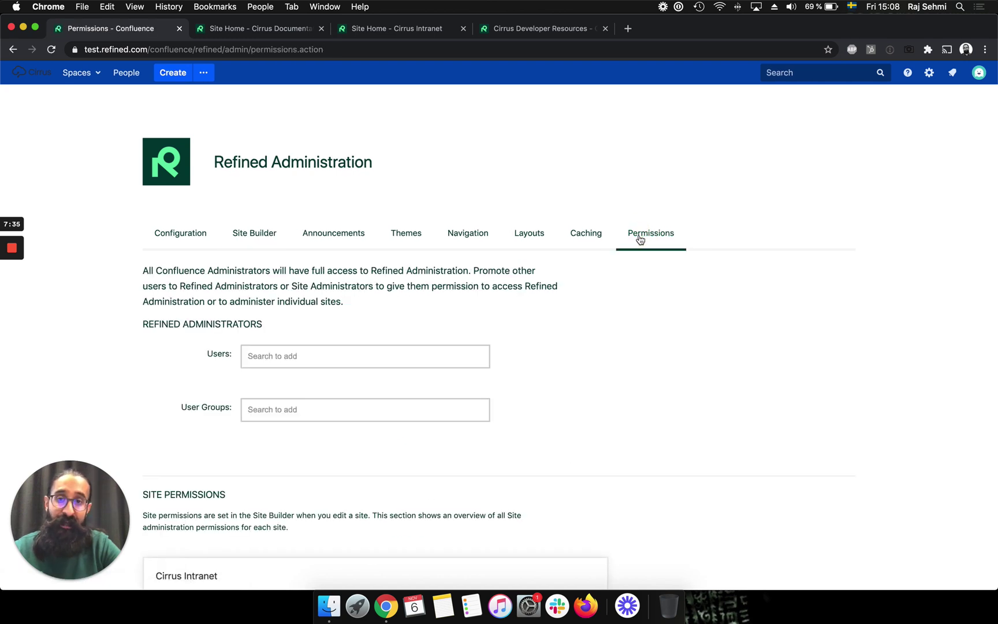
{"action": "scroll", "coordinate": [702, 357], "scroll_direction": "down", "scroll_amount": 5}
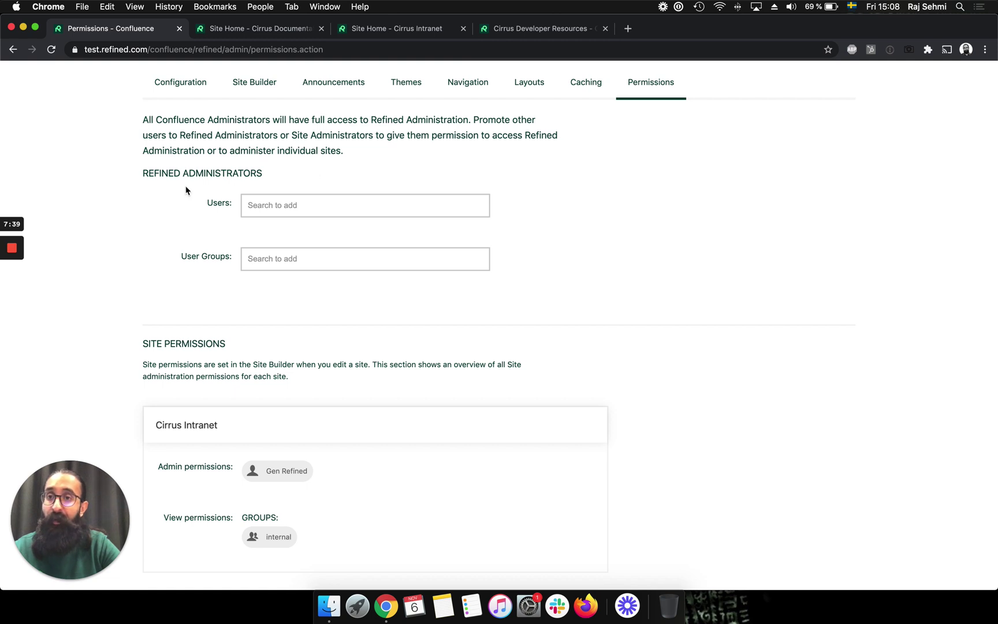
{"action": "scroll", "coordinate": [372, 290], "scroll_direction": "down", "scroll_amount": 6}
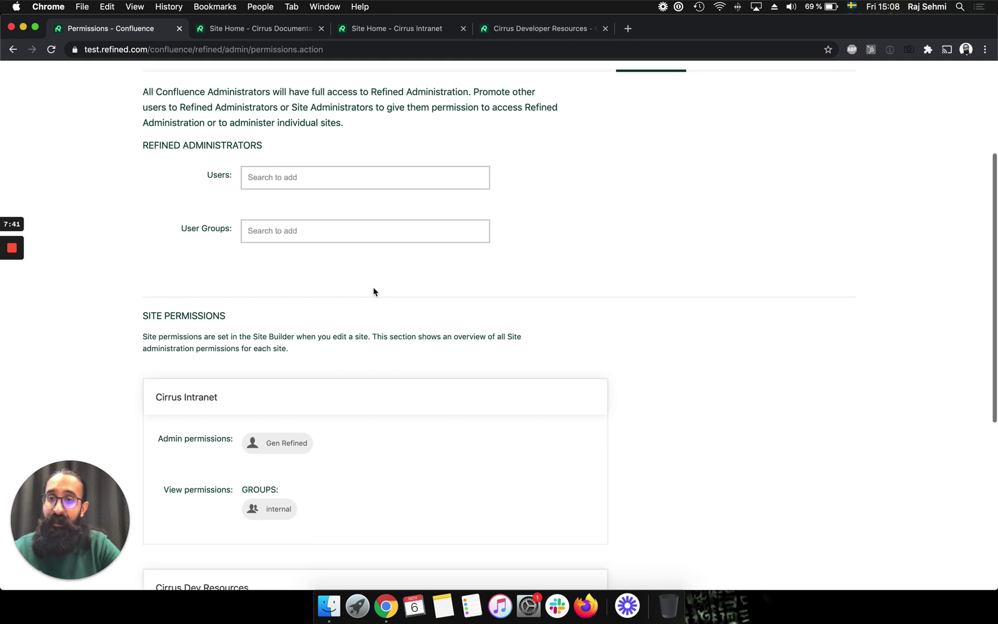
{"action": "scroll", "coordinate": [373, 291], "scroll_direction": "down", "scroll_amount": 1}
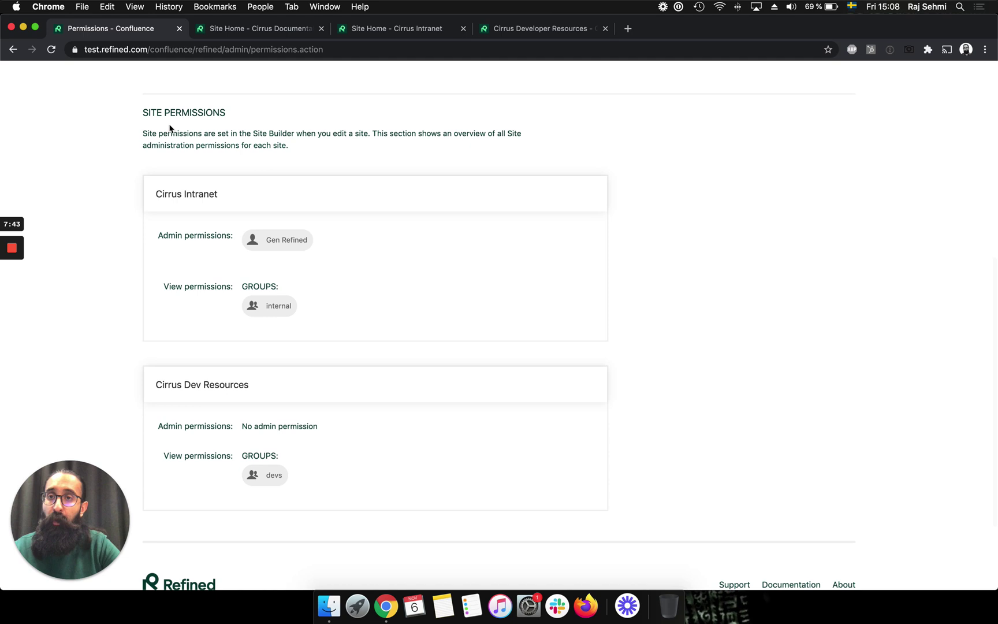
{"action": "scroll", "coordinate": [353, 211], "scroll_direction": "down", "scroll_amount": 1}
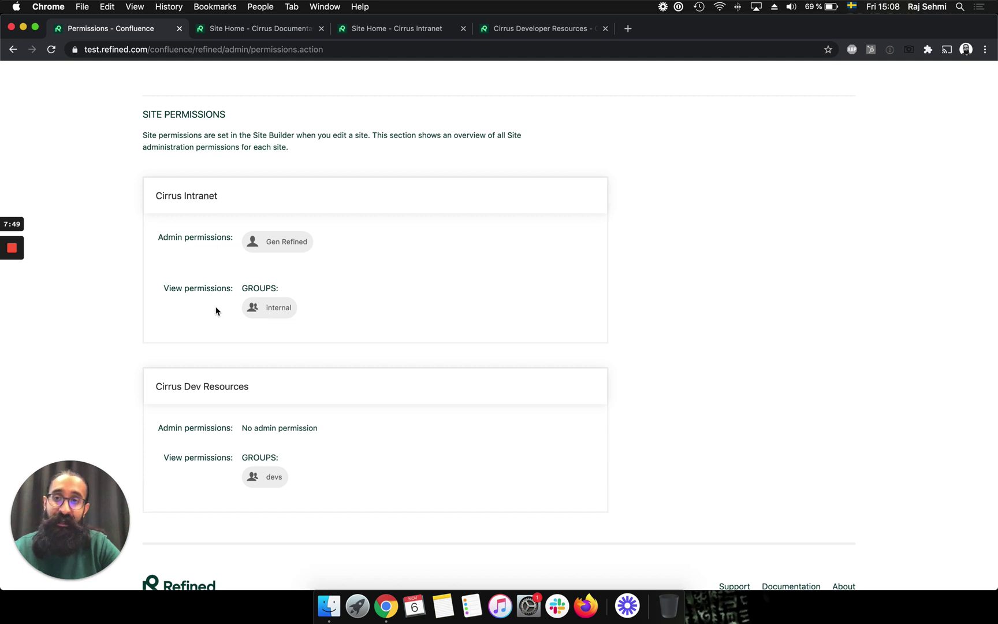
{"action": "scroll", "coordinate": [481, 272], "scroll_direction": "up", "scroll_amount": 10}
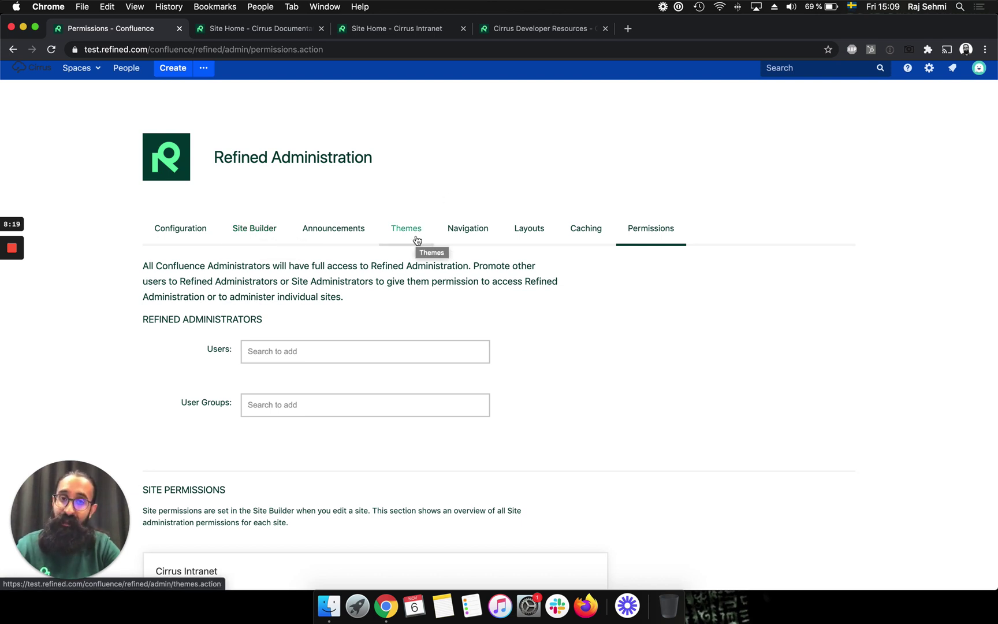
{"action": "scroll", "coordinate": [721, 168], "scroll_direction": "up", "scroll_amount": 1}
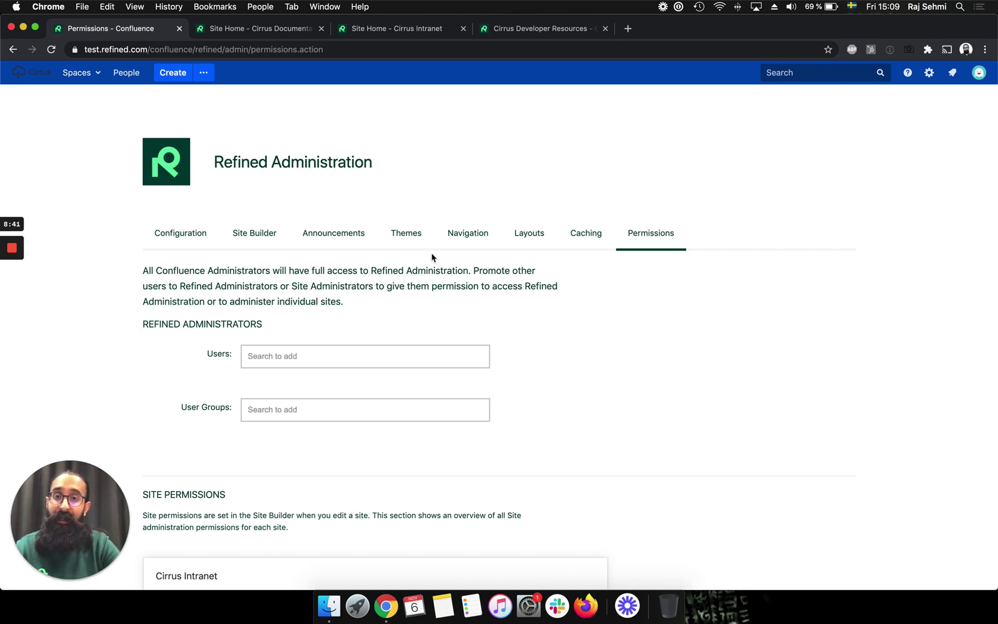
{"action": "scroll", "coordinate": [644, 330], "scroll_direction": "down", "scroll_amount": 4}
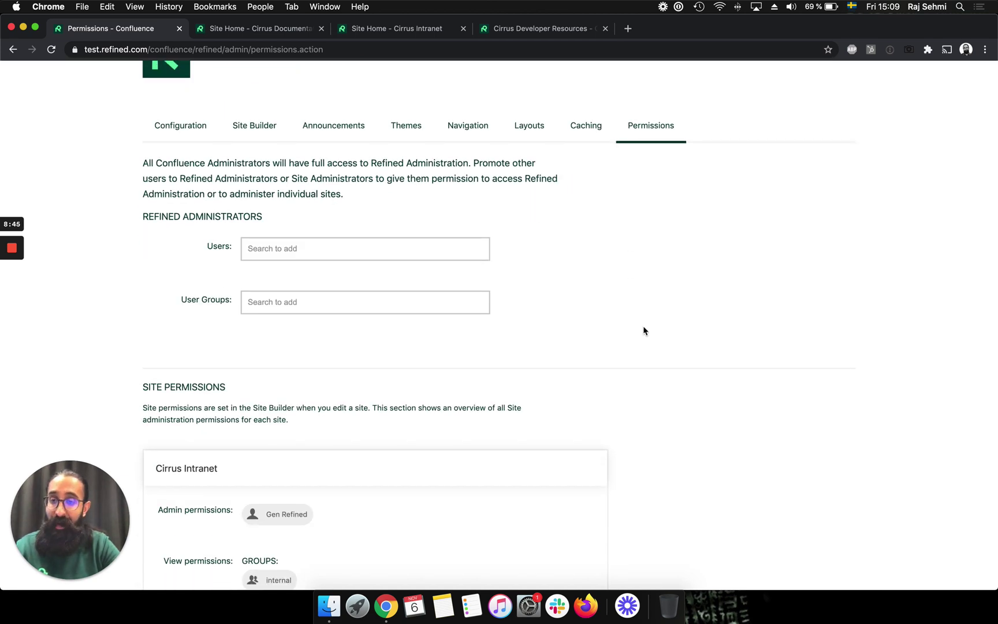
{"action": "scroll", "coordinate": [644, 331], "scroll_direction": "down", "scroll_amount": 4}
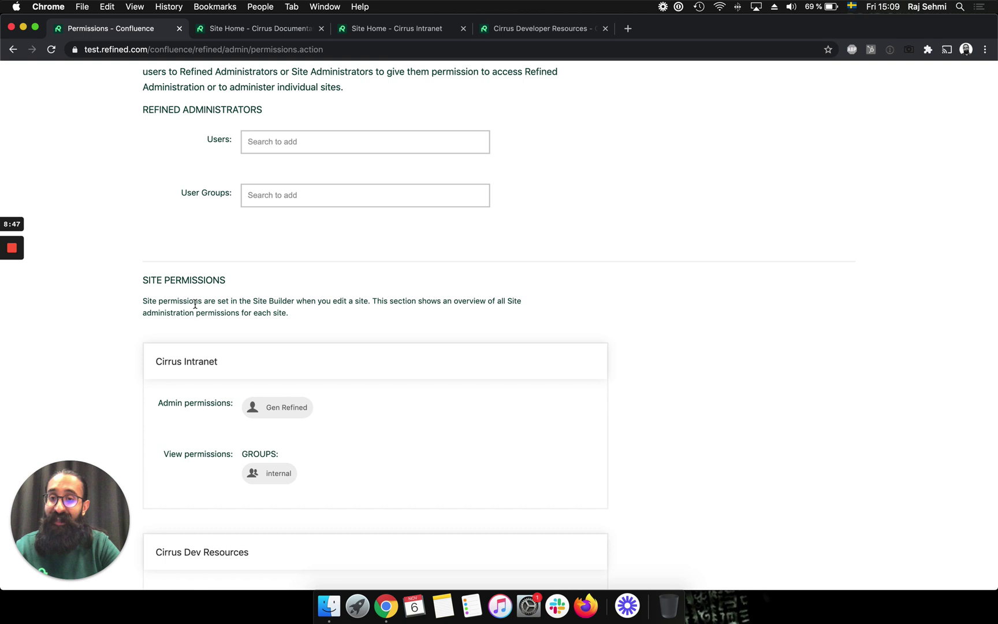
{"action": "scroll", "coordinate": [601, 245], "scroll_direction": "up", "scroll_amount": 8}
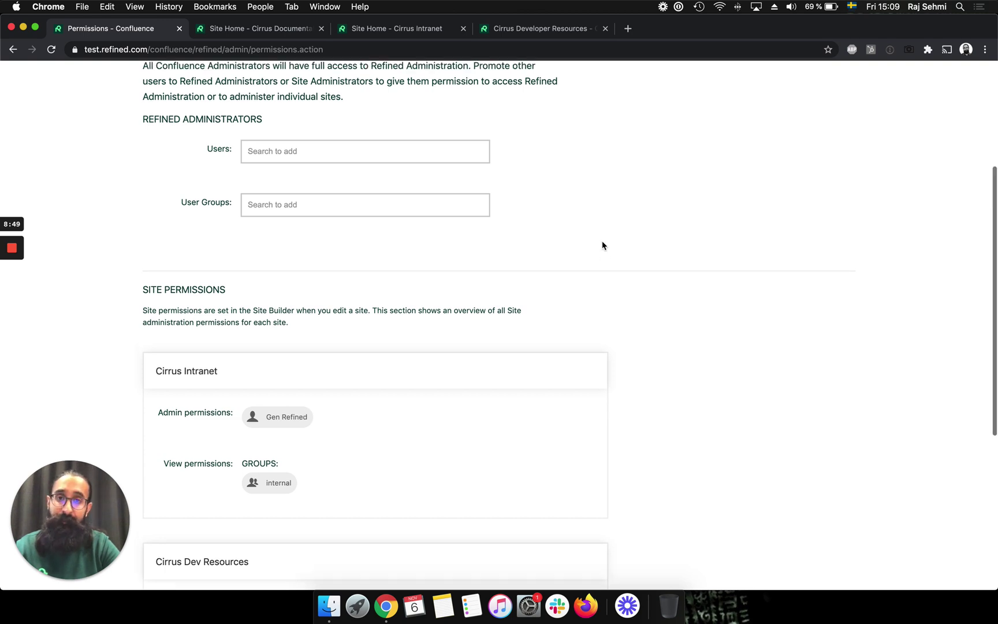